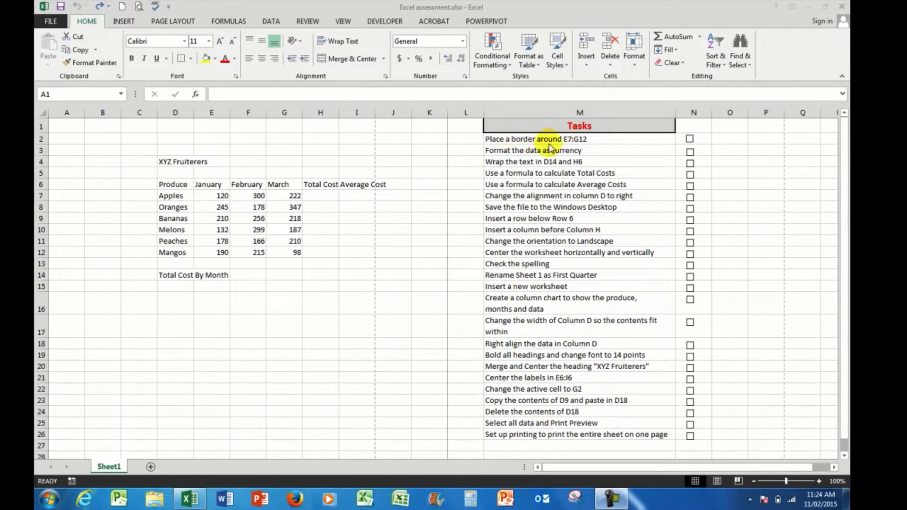
Put an outside border around the January–March figures in E7:G12
click(214, 200)
mouse_move(215, 201)
mouse_down()
mouse_move(248, 200)
mouse_move(284, 254)
mouse_up()
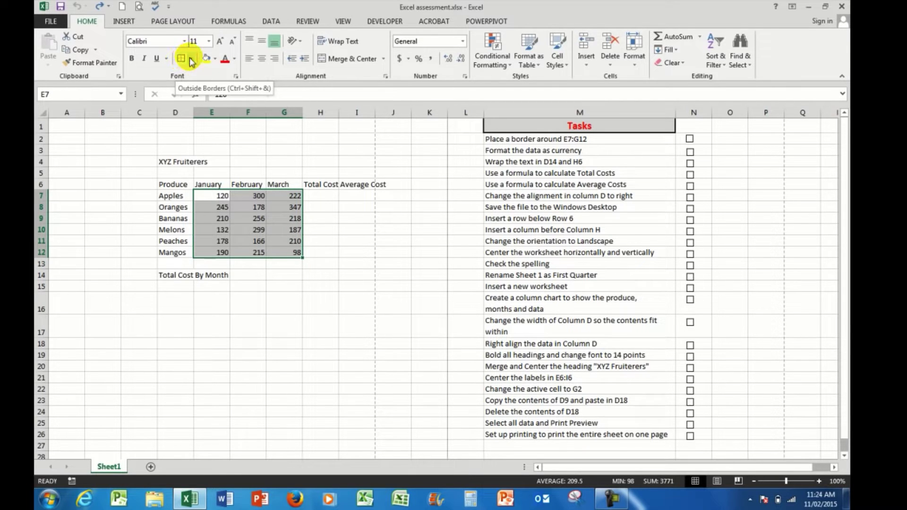
click(191, 61)
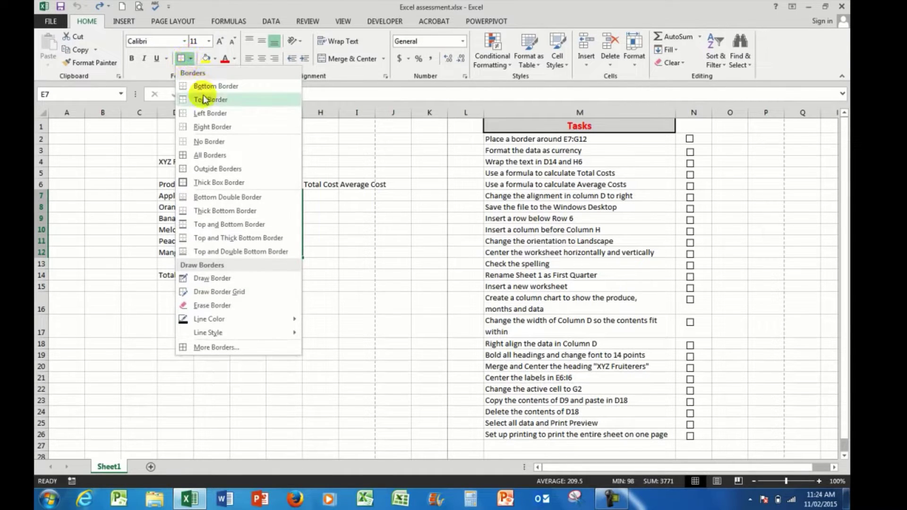
click(211, 169)
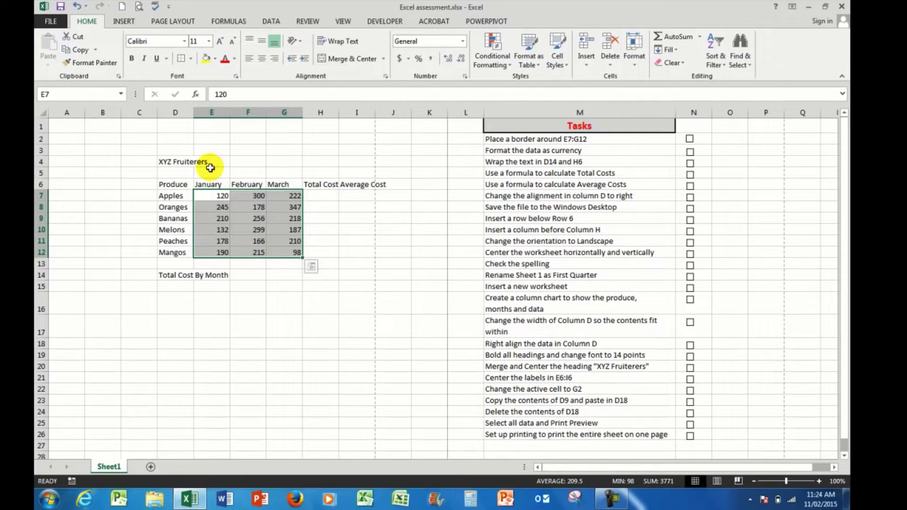
Deselect the figures and tick the border task on the checklist
click(65, 125)
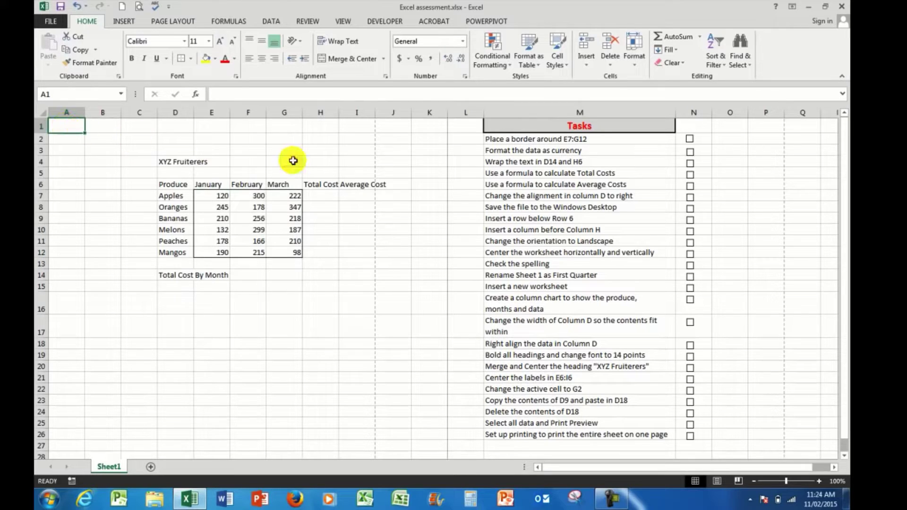
click(690, 142)
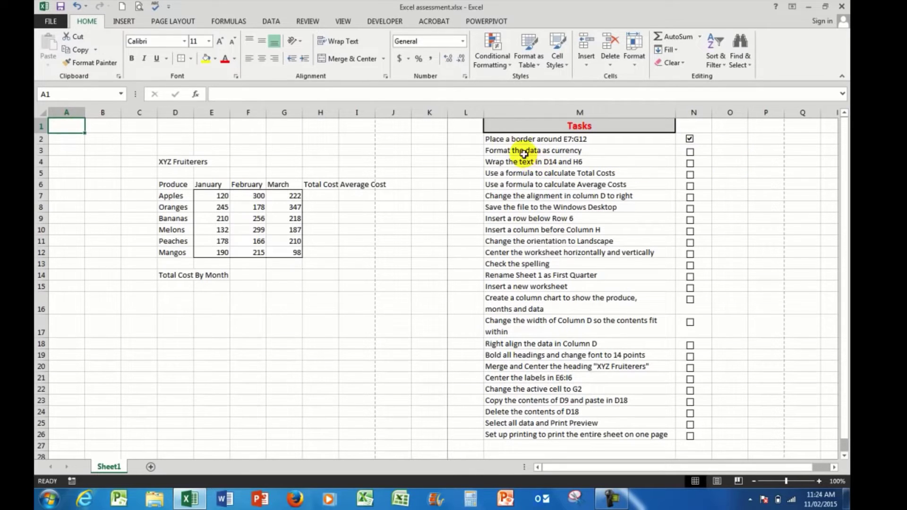
Format E7:G12 as $ English (United States) accounting currency
click(214, 196)
drag(214, 197, 290, 252)
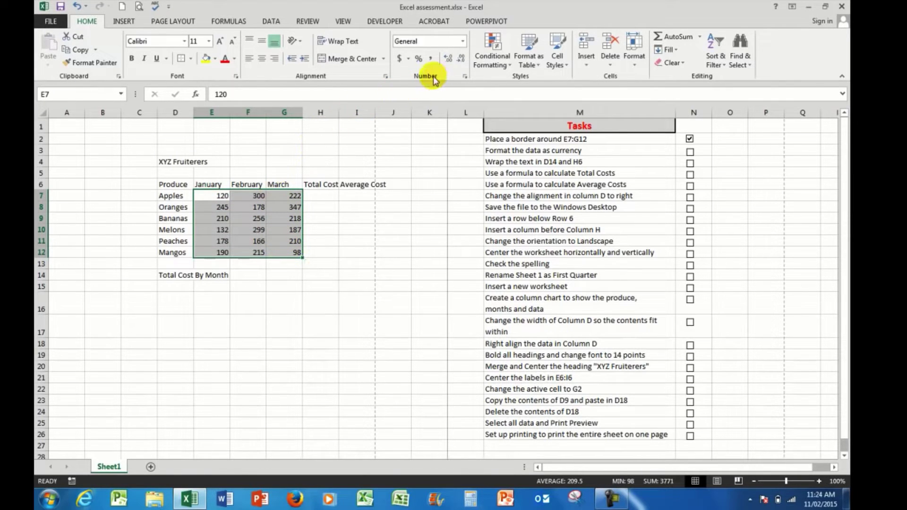
click(409, 60)
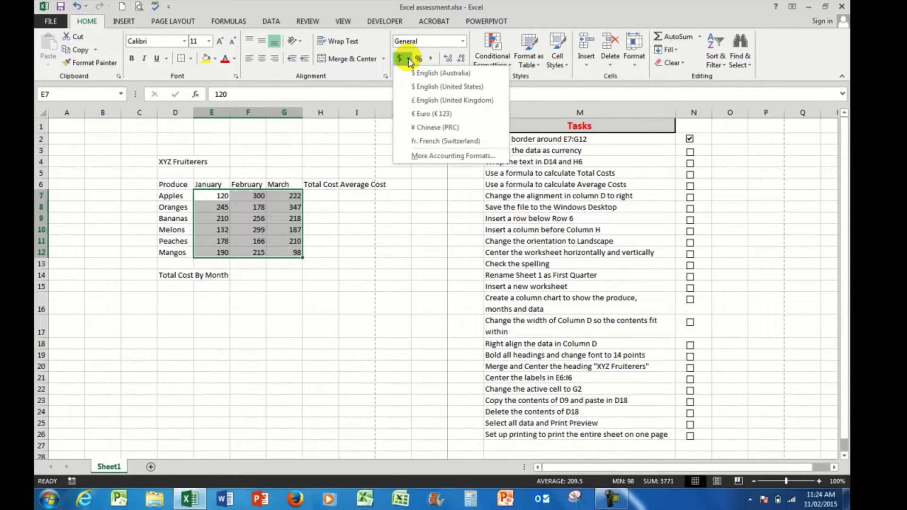
click(429, 86)
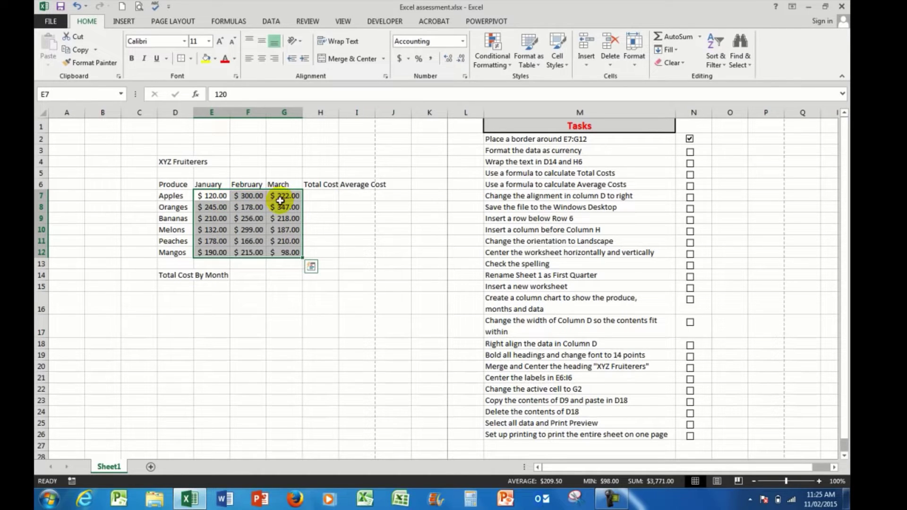
Reduce the figures to zero decimal places and tick the currency task
click(460, 61)
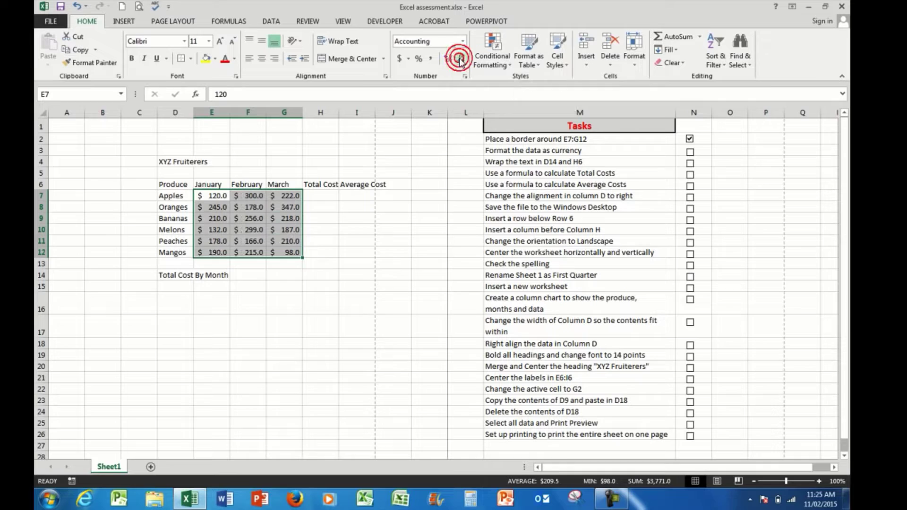
click(460, 62)
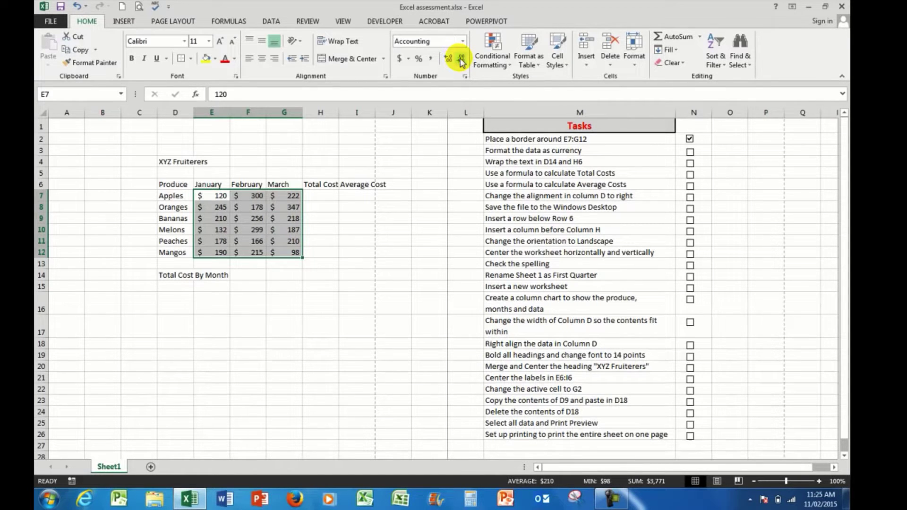
click(689, 152)
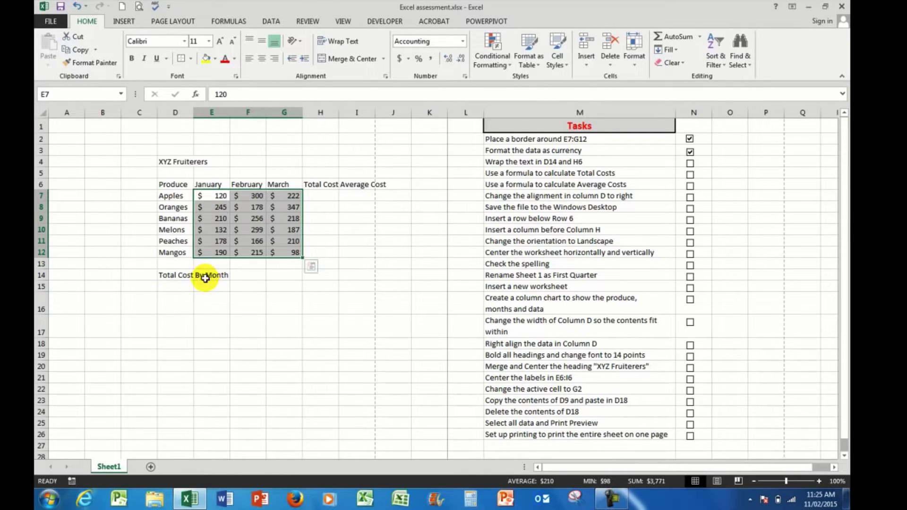
Wrap the text in D14 and H6 Total Cost labels and tick the wrap task
click(172, 275)
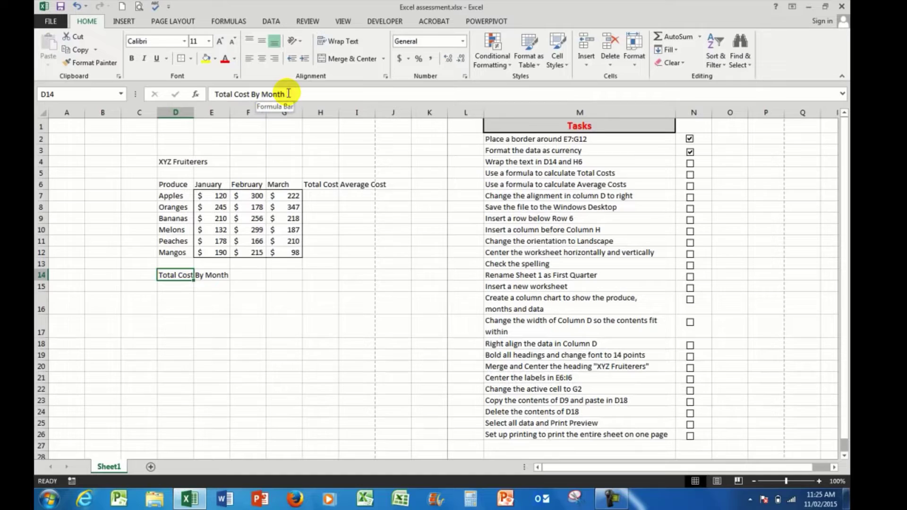
click(343, 44)
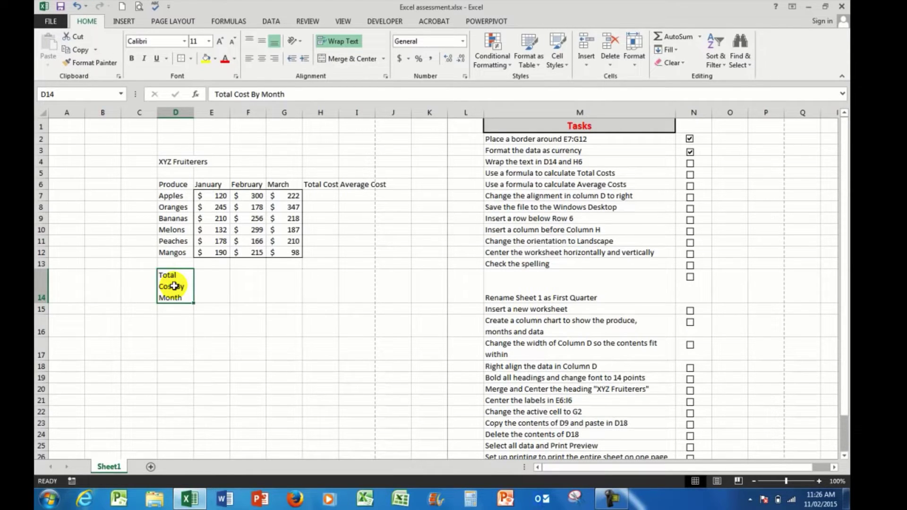
click(320, 185)
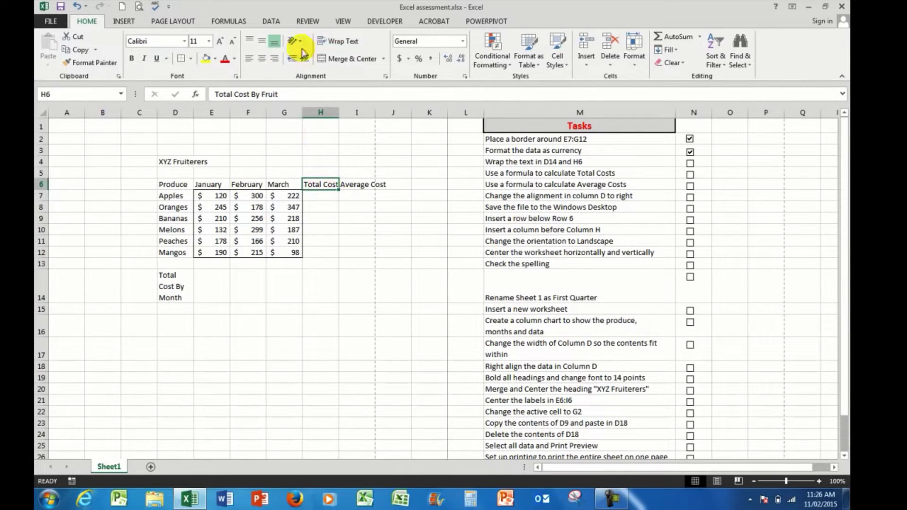
click(339, 43)
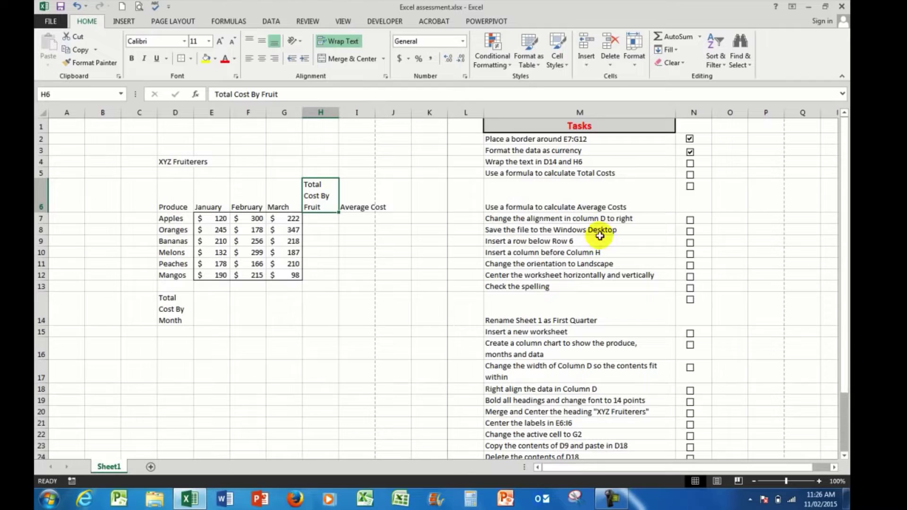
click(689, 163)
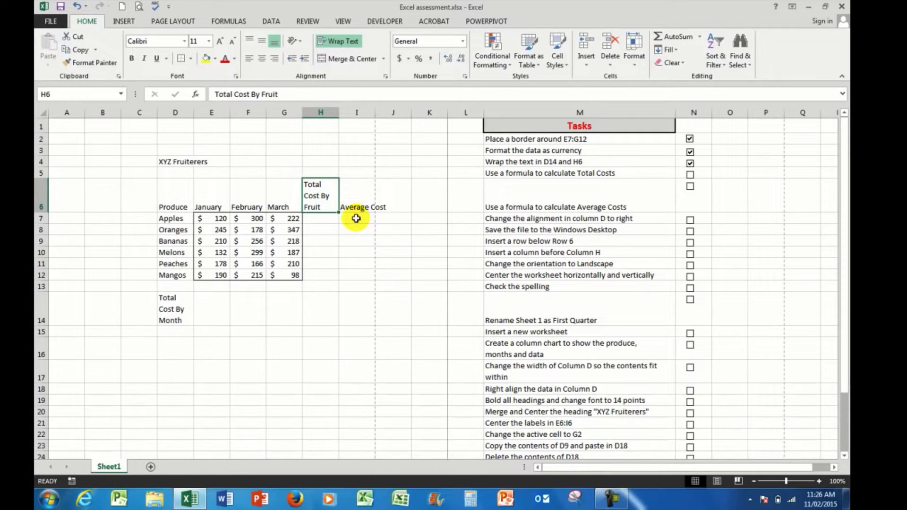
Enter an AVERAGE formula over E7:G7 in I7 for the Apples row
click(355, 219)
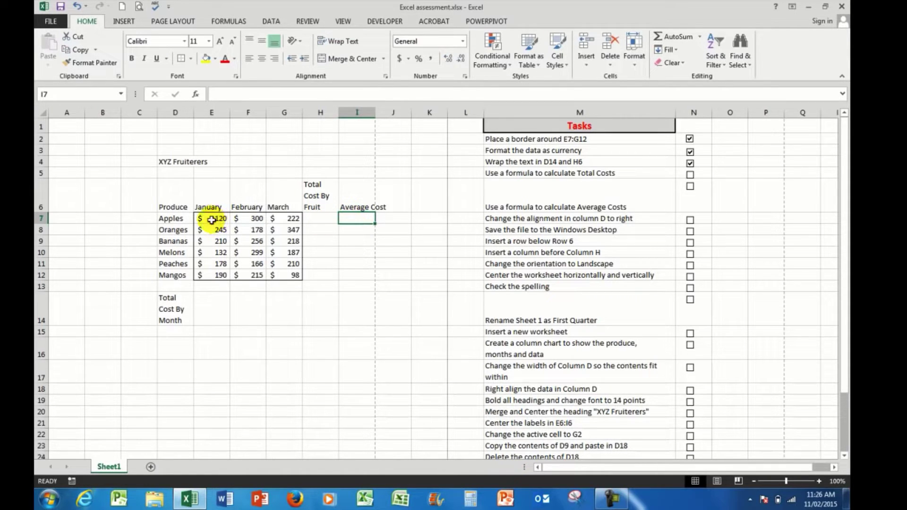
drag(212, 220, 285, 220)
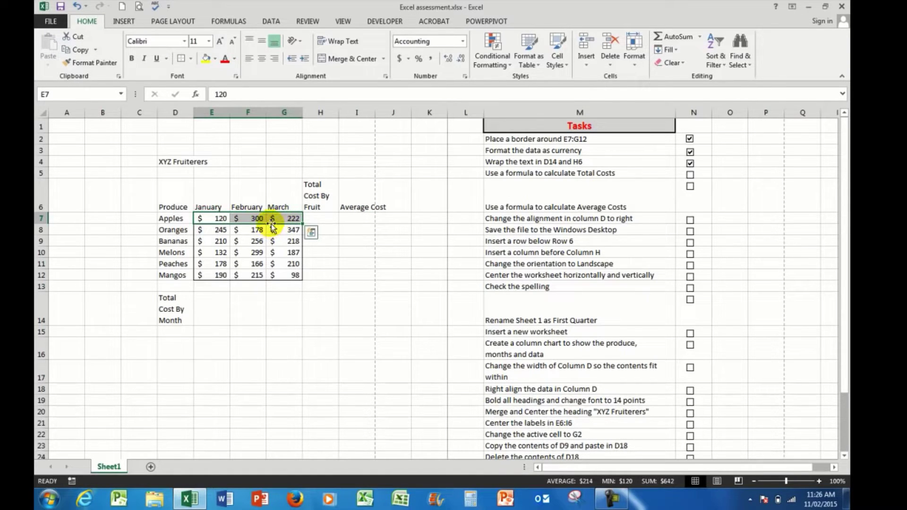
click(357, 218)
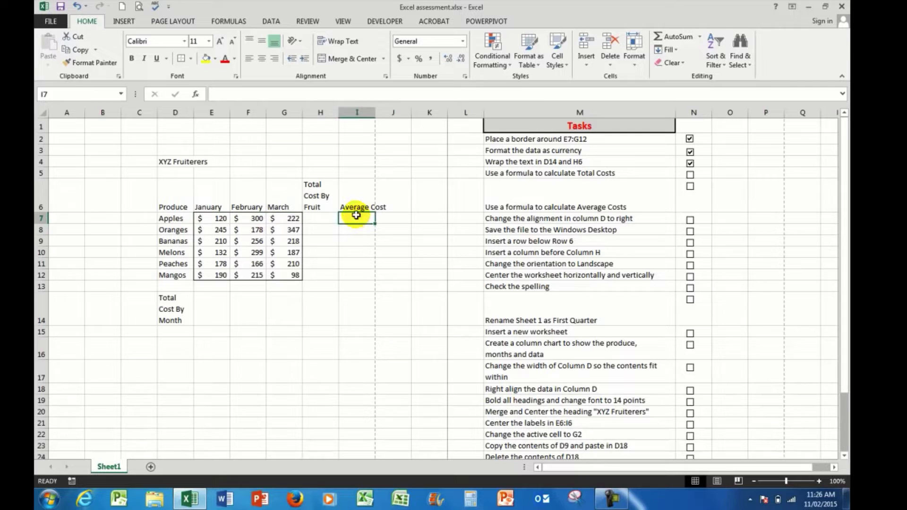
click(700, 37)
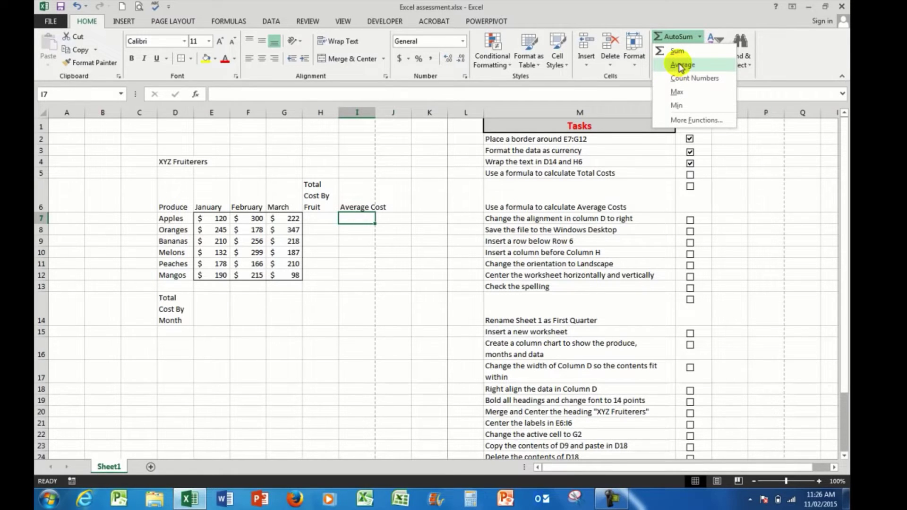
click(681, 67)
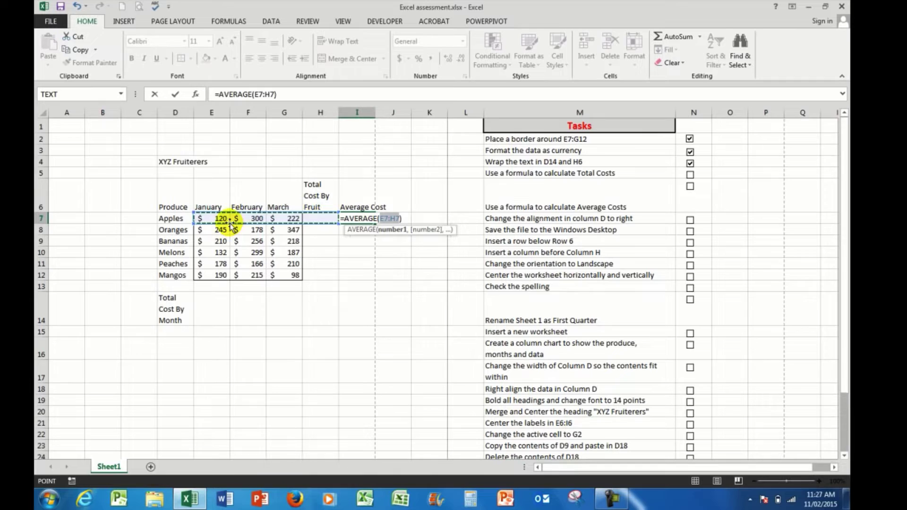
drag(227, 218, 278, 221)
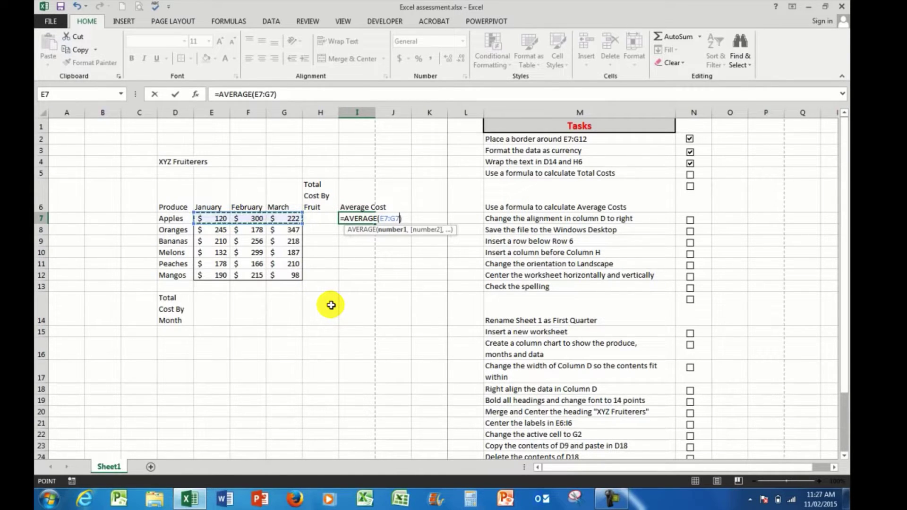
key(ctrl+Return)
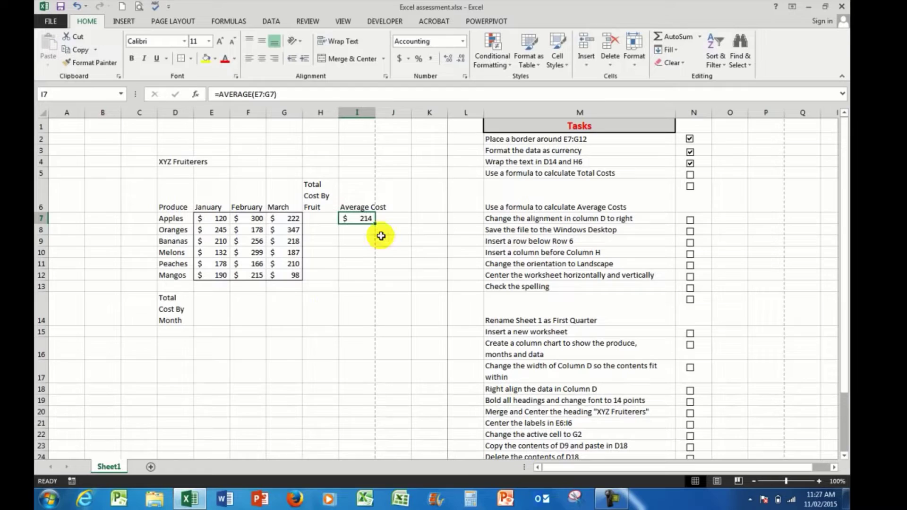
Fill the average formula down to I12 and tick the average-costs task
drag(373, 223, 366, 284)
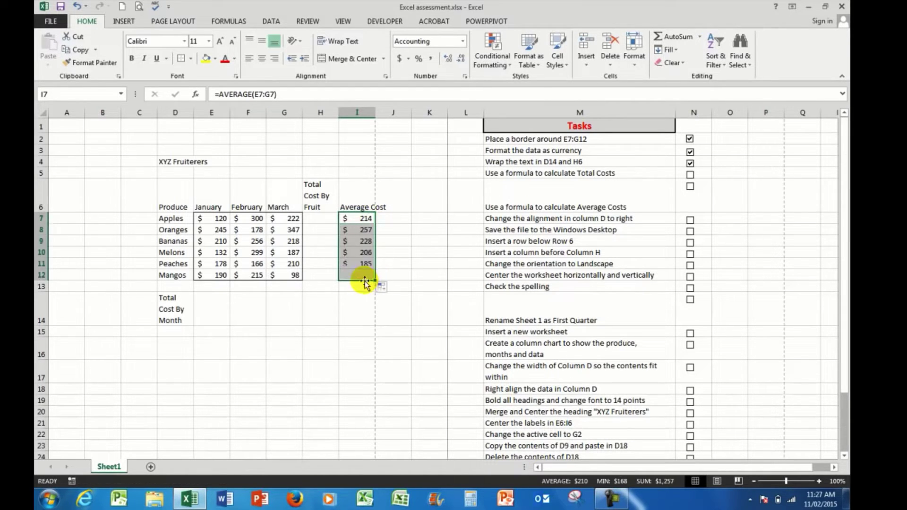
click(353, 220)
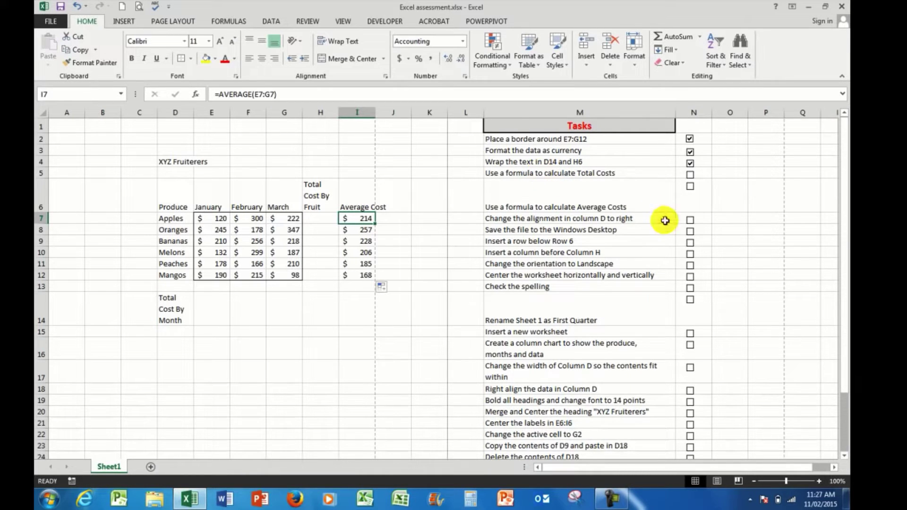
click(690, 186)
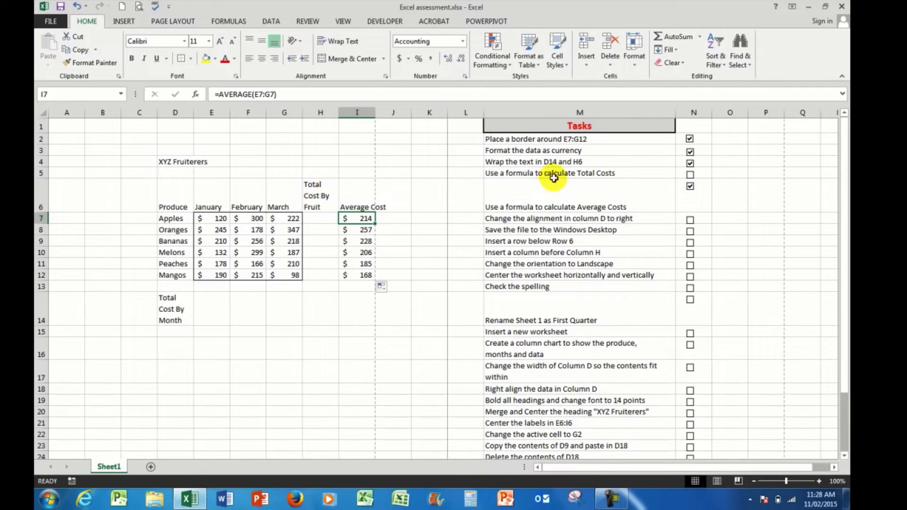
Enter =SUM(E7:G7) in H7, fill it down to H12, and tick the Total Costs task
click(314, 219)
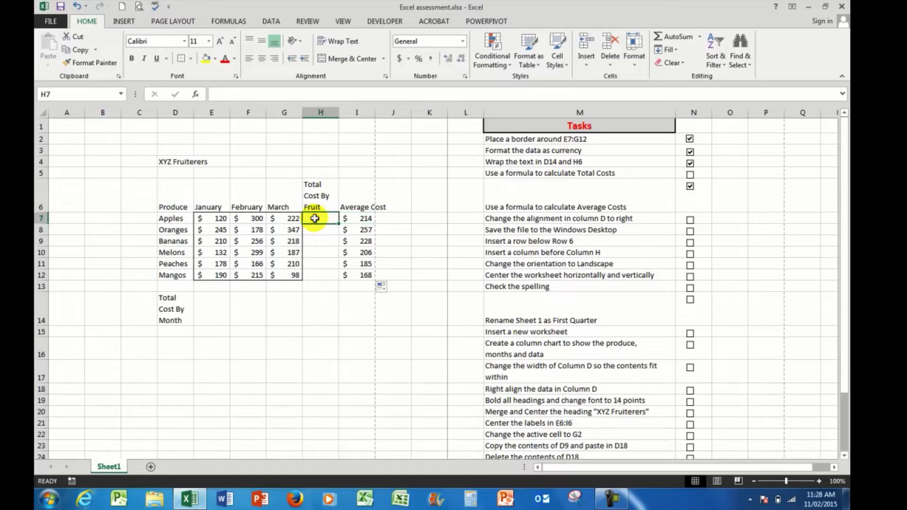
click(677, 37)
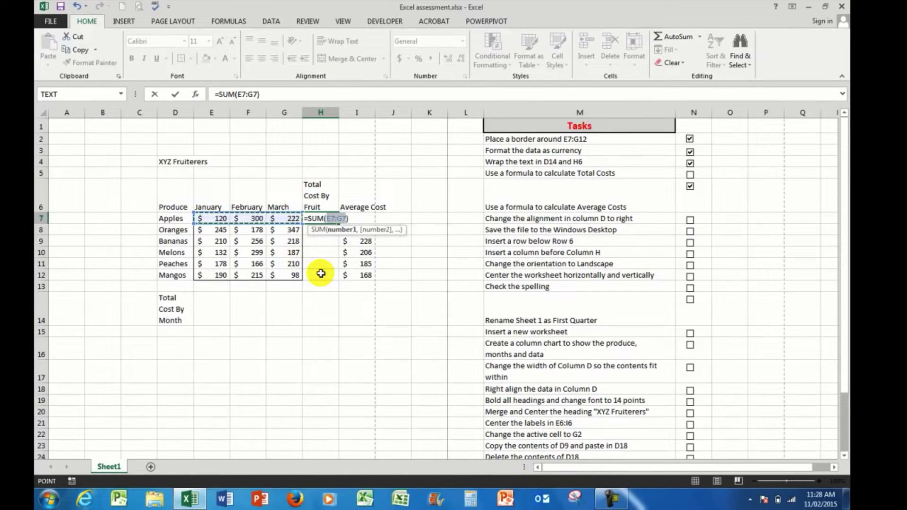
key(ctrl+Return)
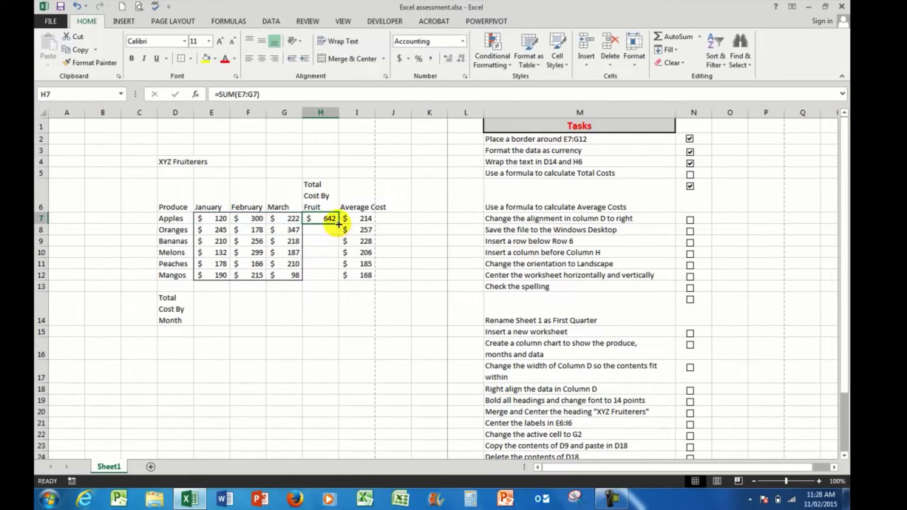
drag(338, 225, 334, 283)
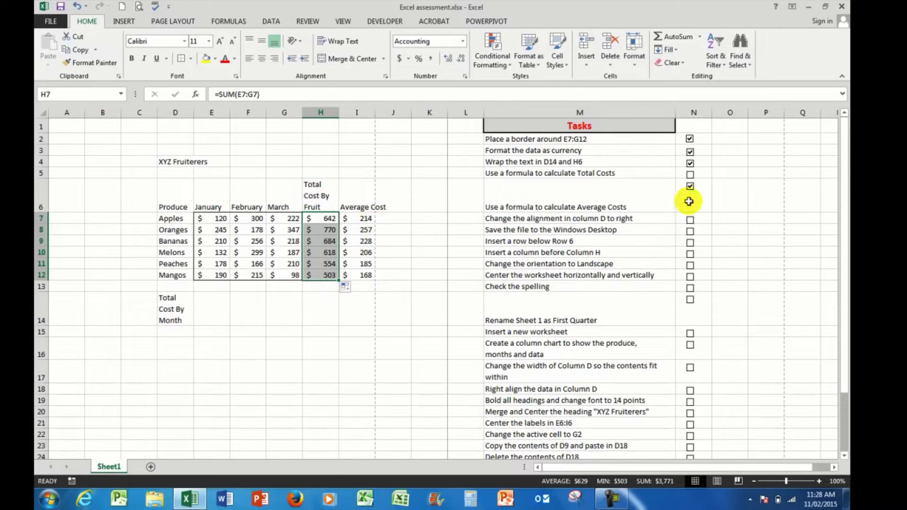
click(690, 174)
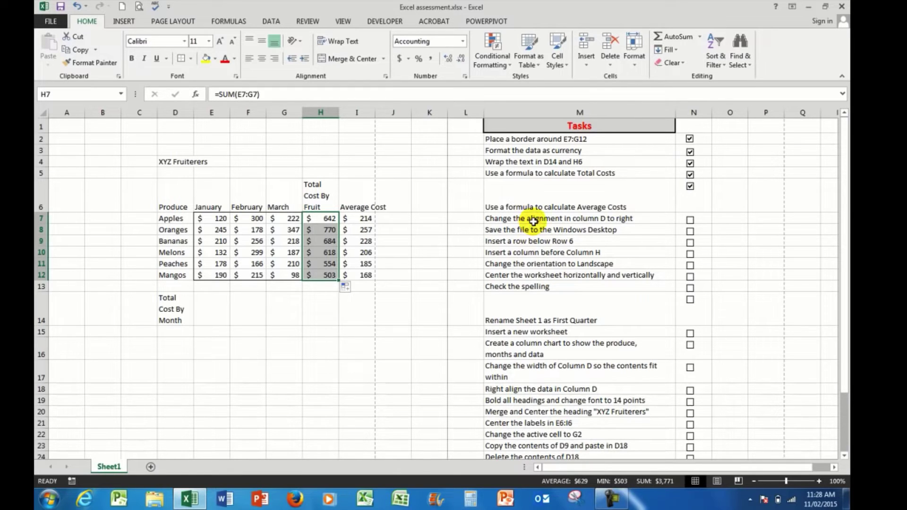
Right-align the whole of column D and tick the alignment task
click(173, 113)
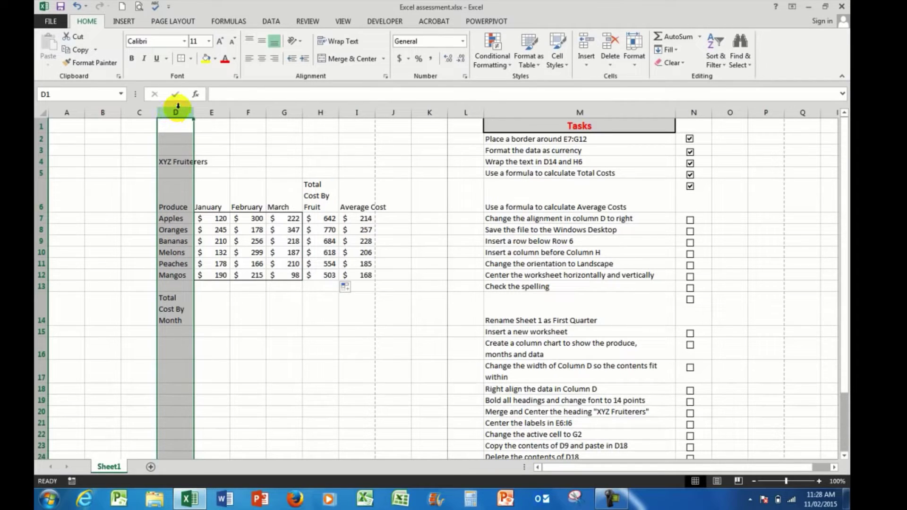
click(276, 61)
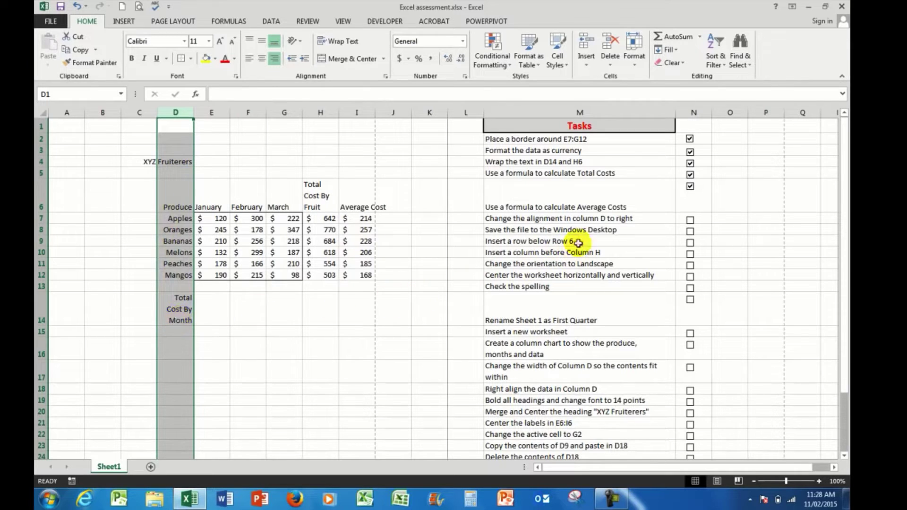
click(690, 220)
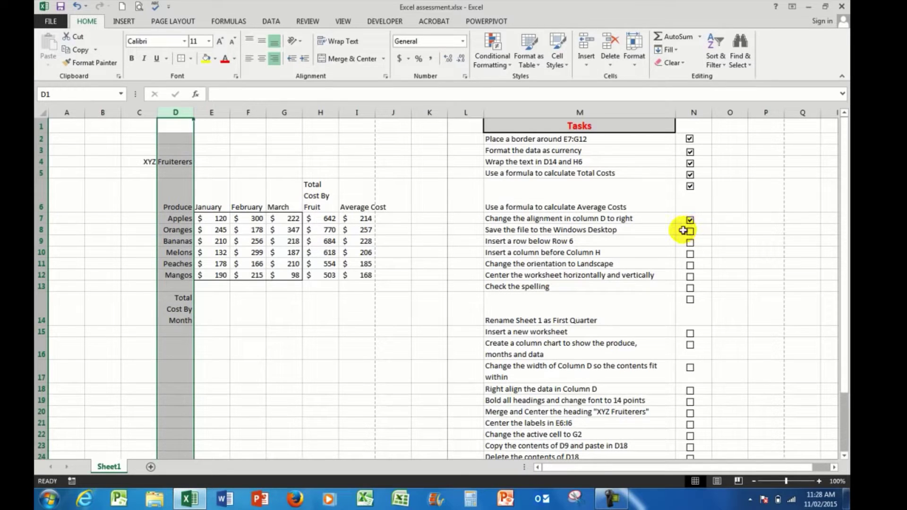
click(50, 20)
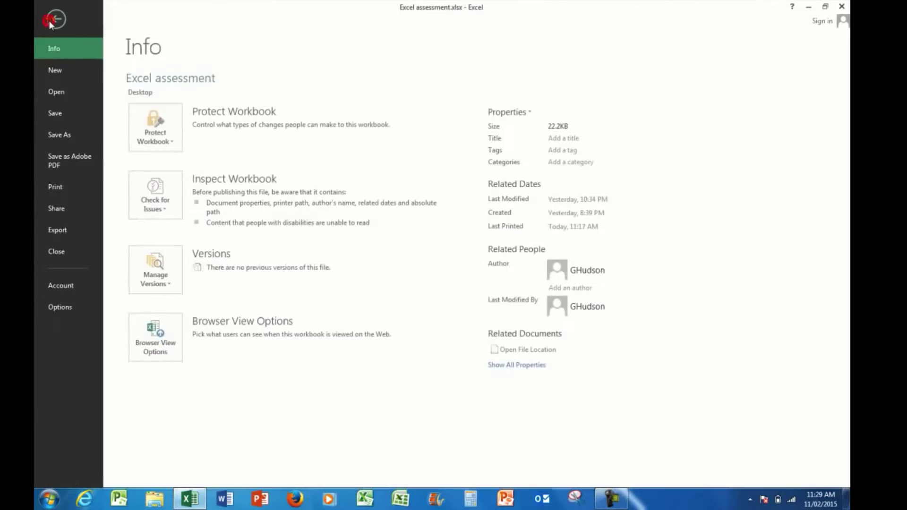
click(58, 135)
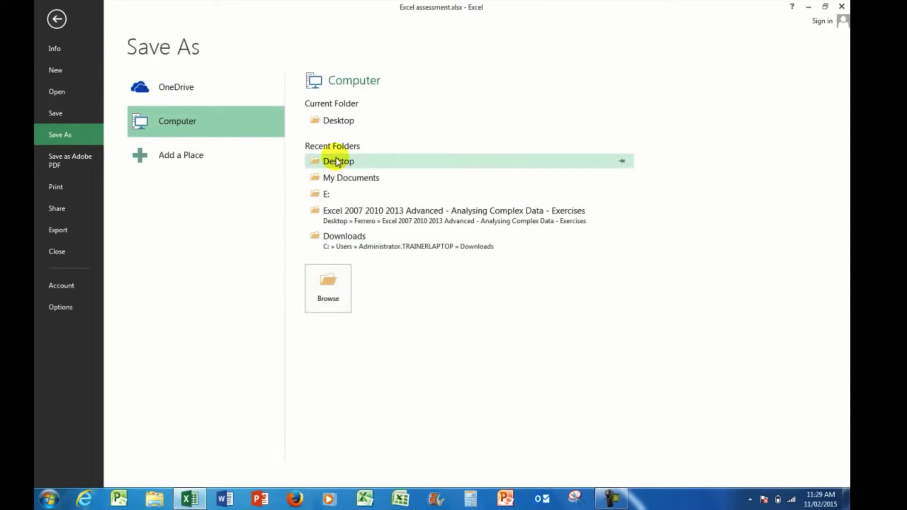
click(328, 283)
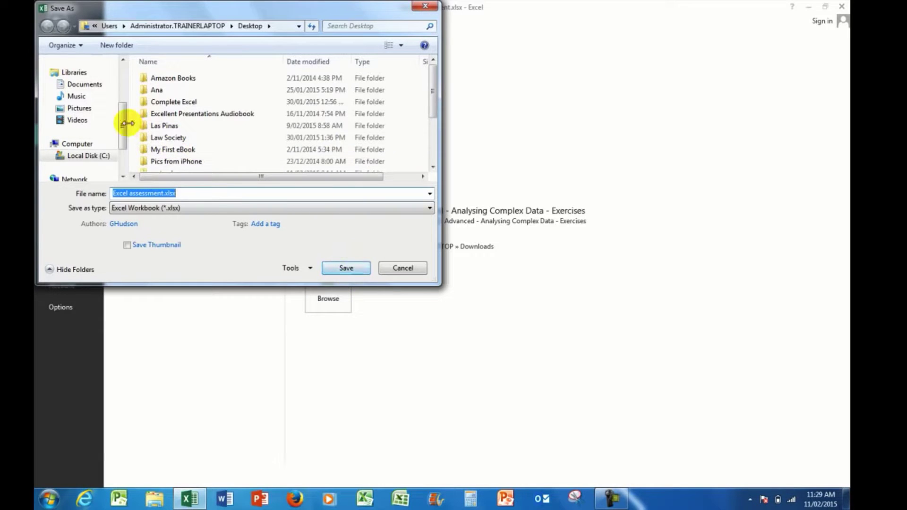
mouse_move(85, 121)
scroll(122, 137, up, 2)
scroll(71, 99, up, 1)
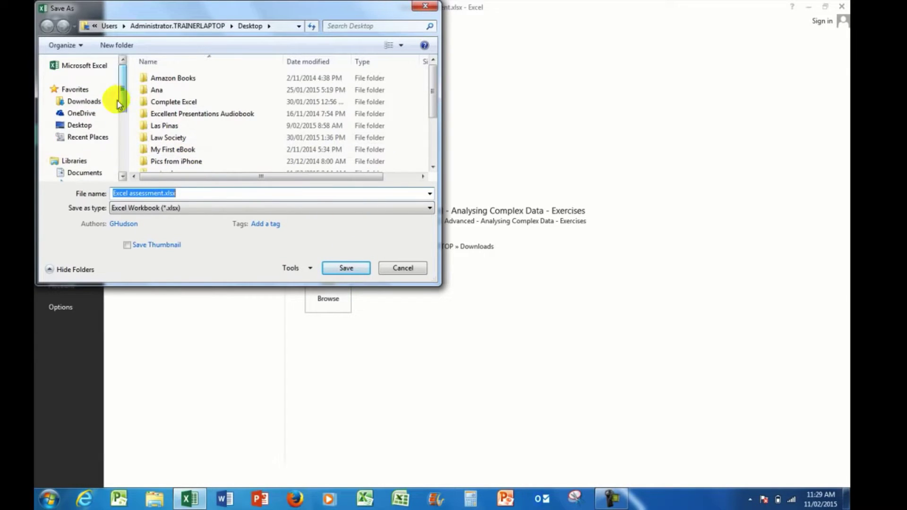
click(79, 126)
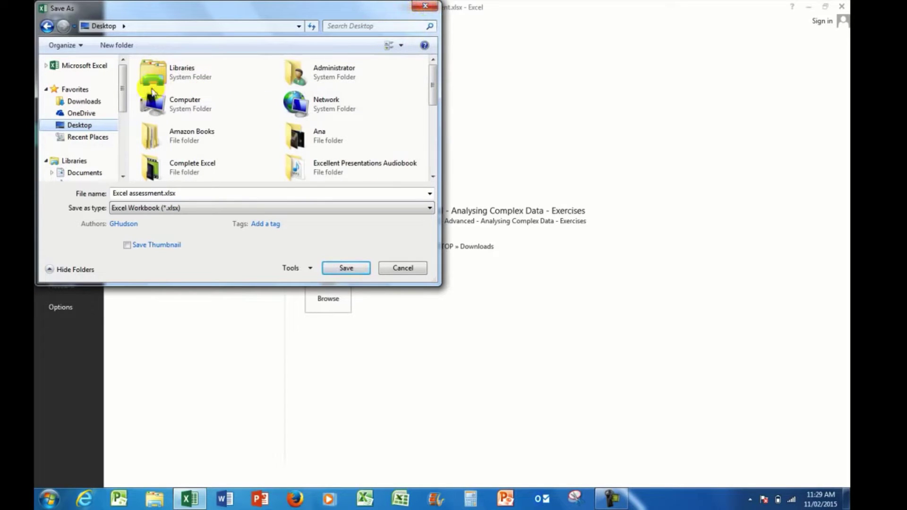
drag(122, 83, 125, 146)
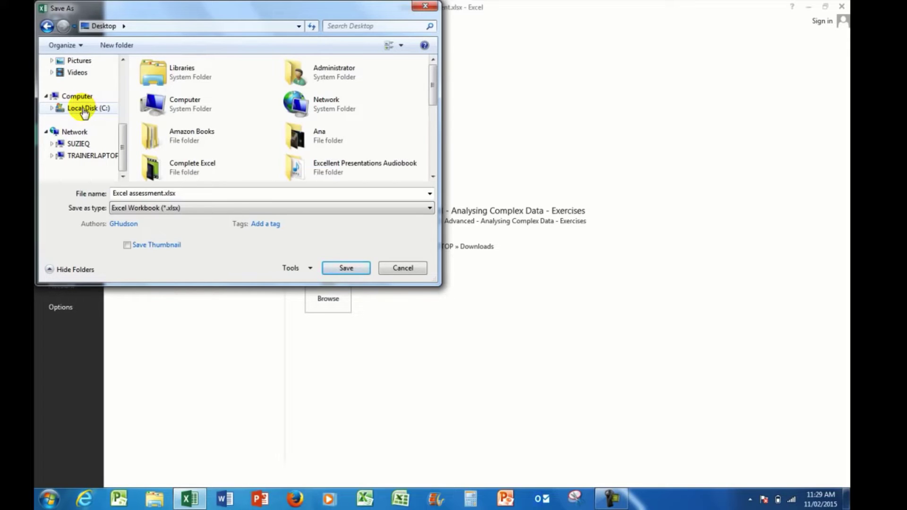
click(403, 269)
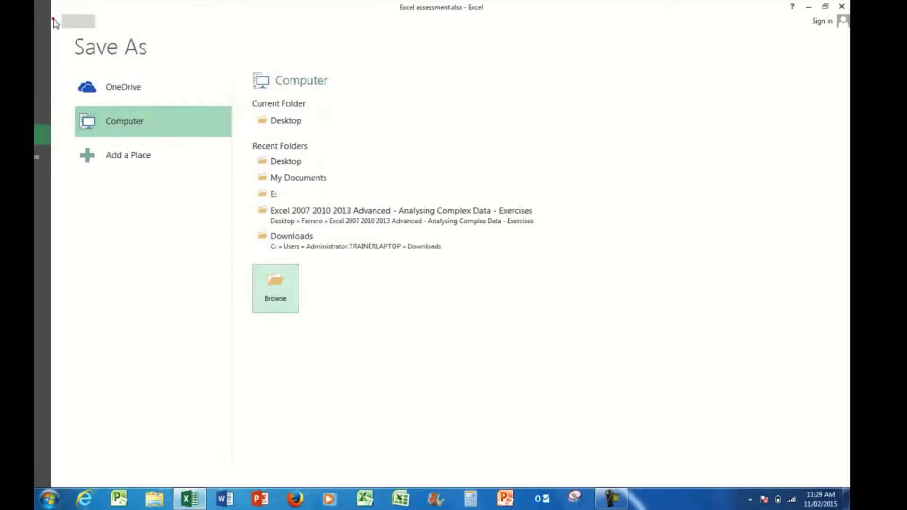
click(53, 22)
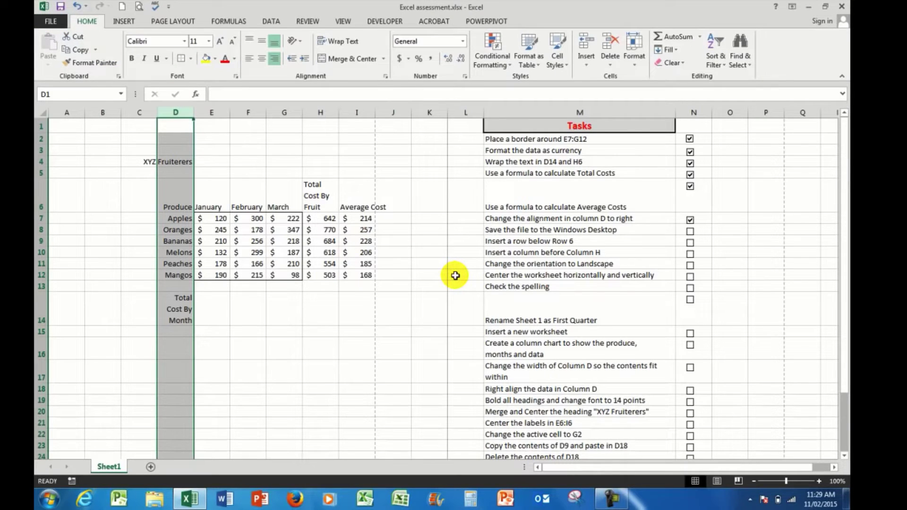
Tick the save task, insert a blank row at row 7, and tick the insert-row task
click(689, 230)
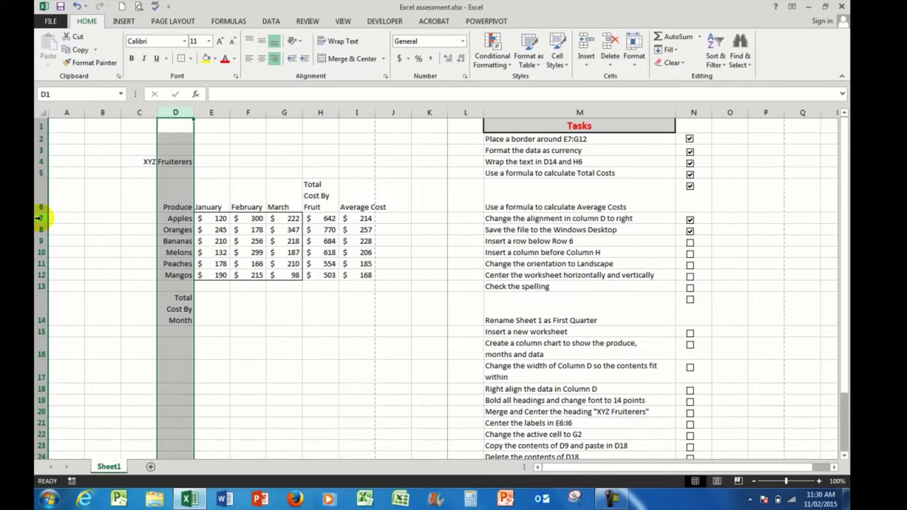
right_click(40, 218)
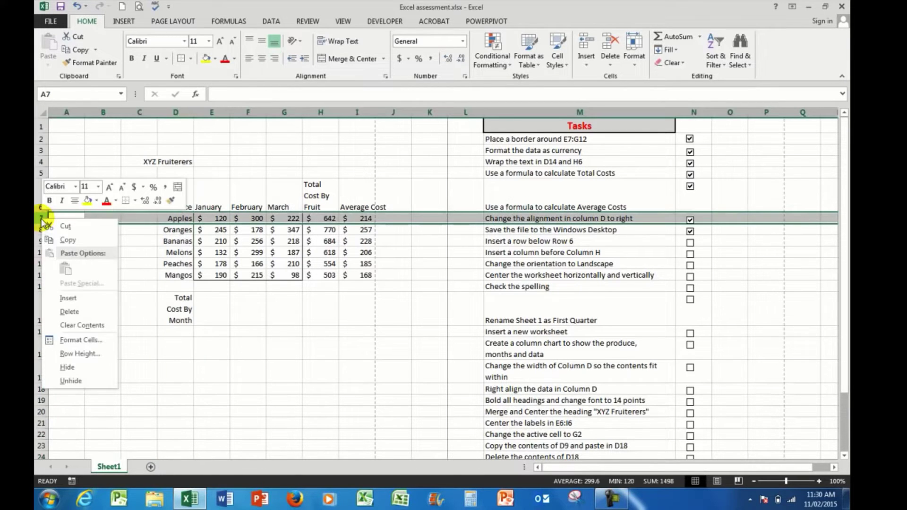
click(74, 298)
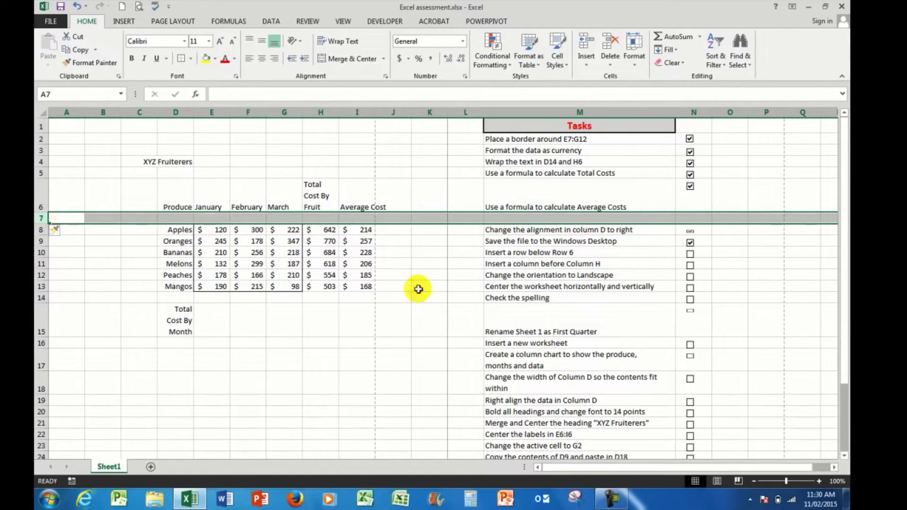
click(689, 253)
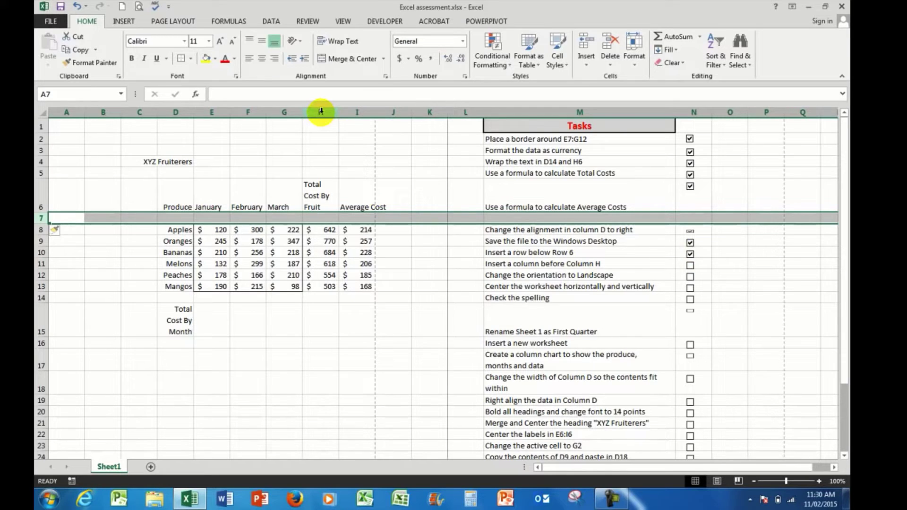
Insert an empty column at H before the totals and clear the selection
right_click(320, 112)
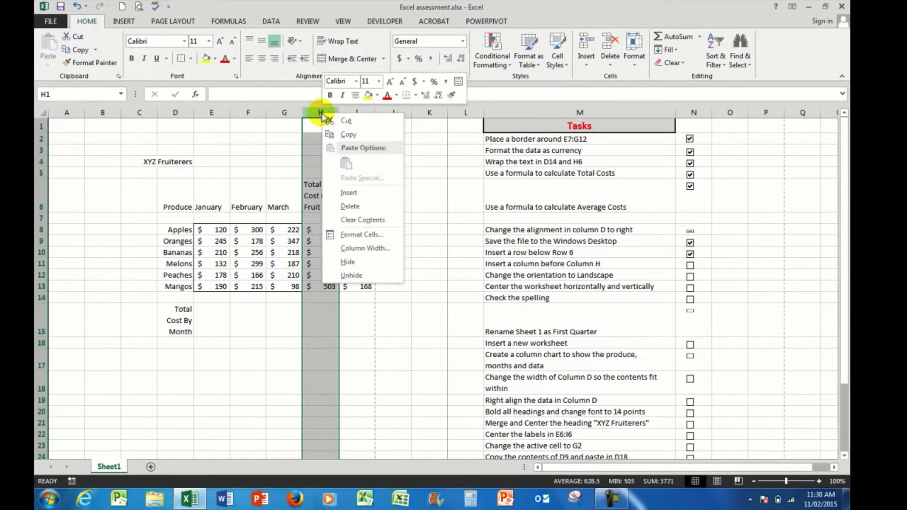
click(358, 192)
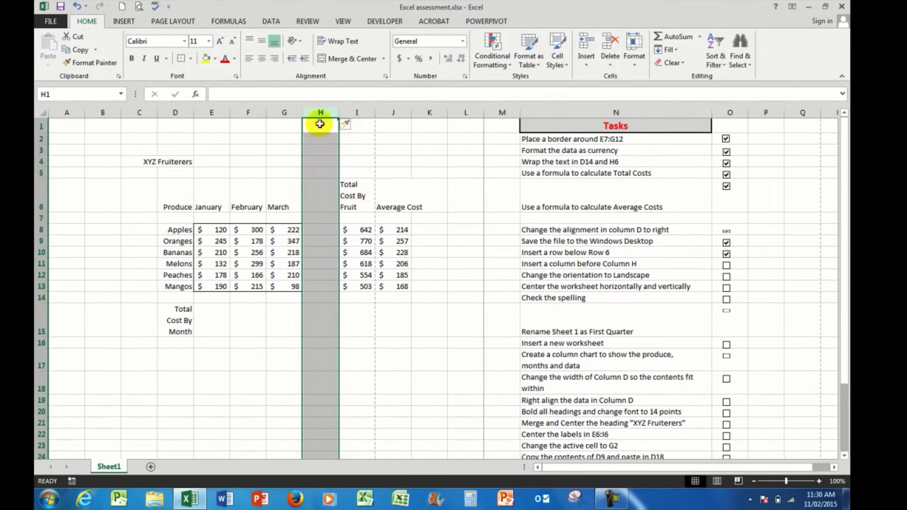
drag(416, 341, 429, 346)
click(429, 346)
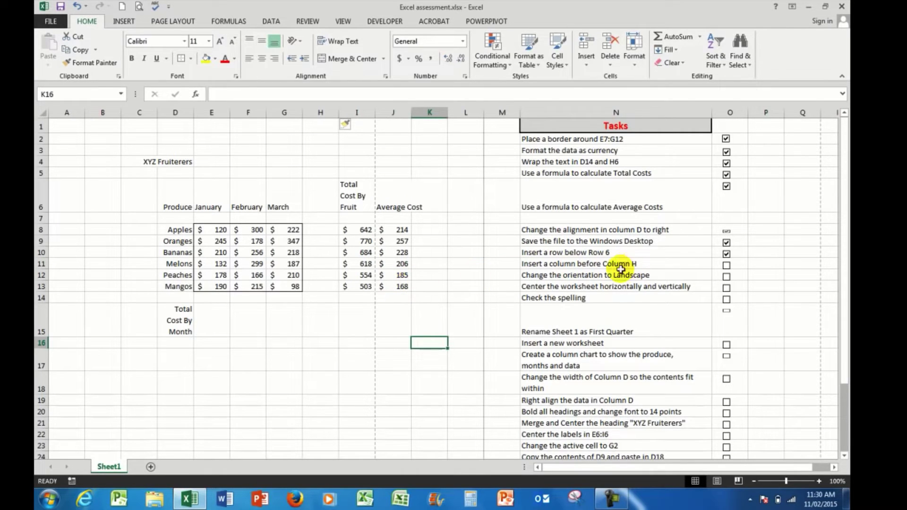
Tick the insert-column task, set Page Layout orientation to Landscape, and tick that task
click(726, 265)
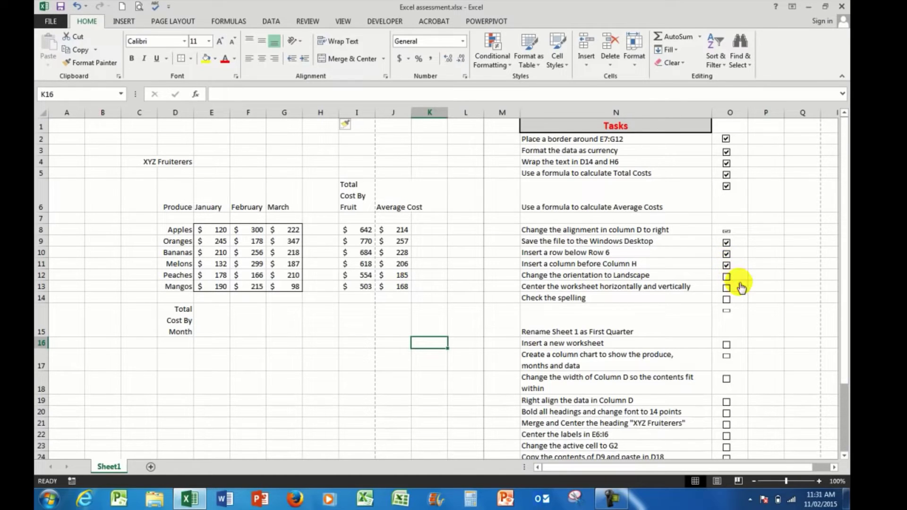
click(174, 24)
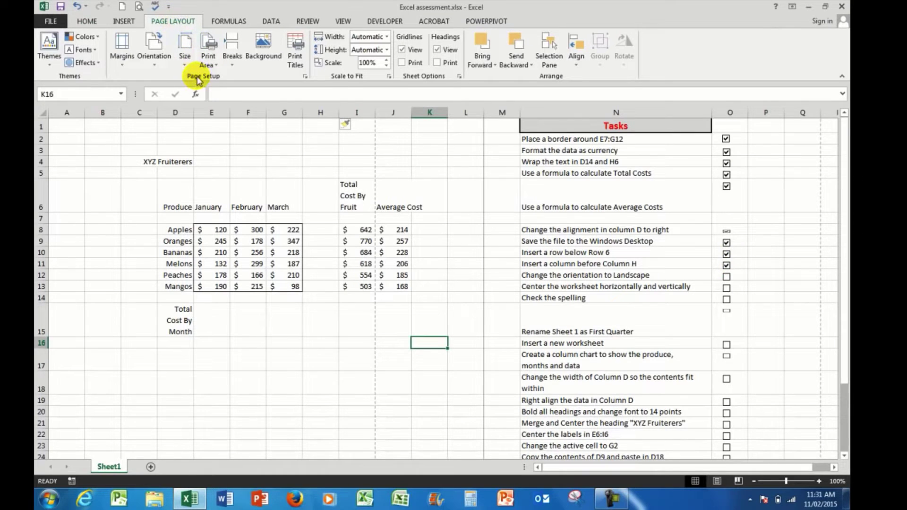
click(154, 55)
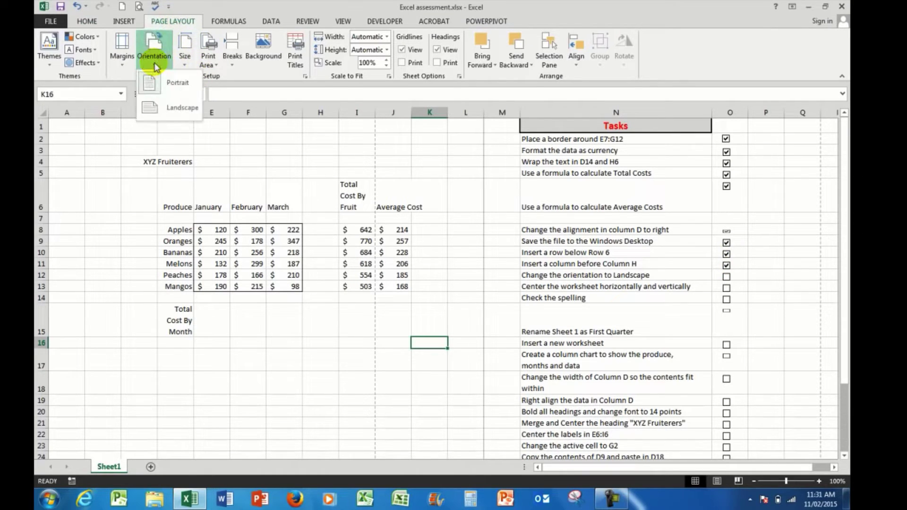
click(165, 105)
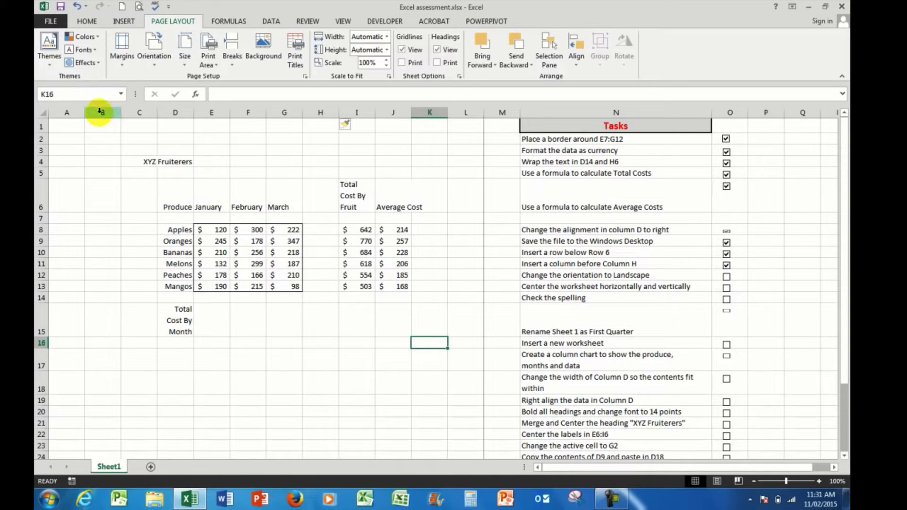
click(725, 277)
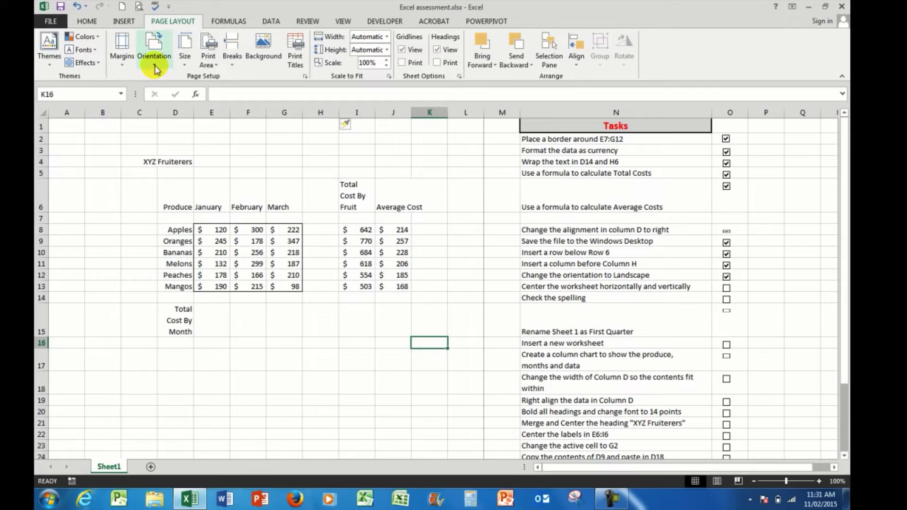
In Page Setup > Margins, centre the worksheet horizontally and vertically on the page
click(122, 62)
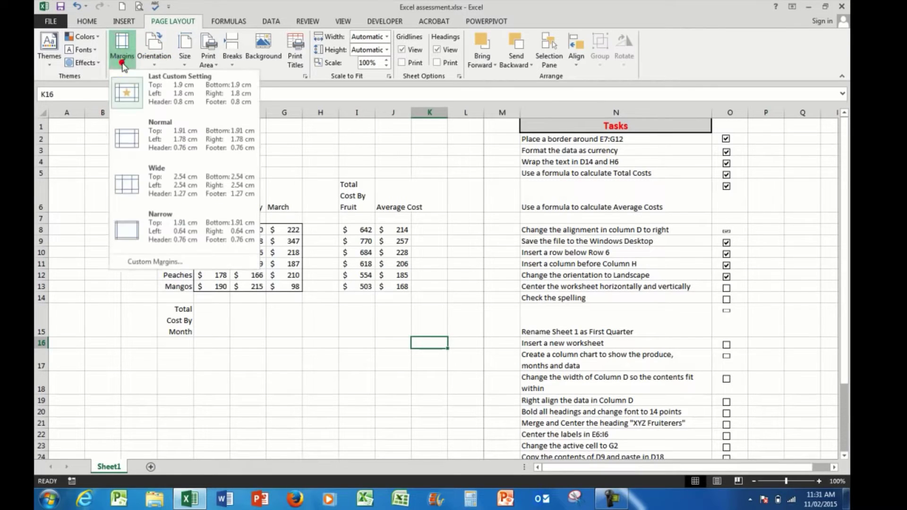
click(149, 263)
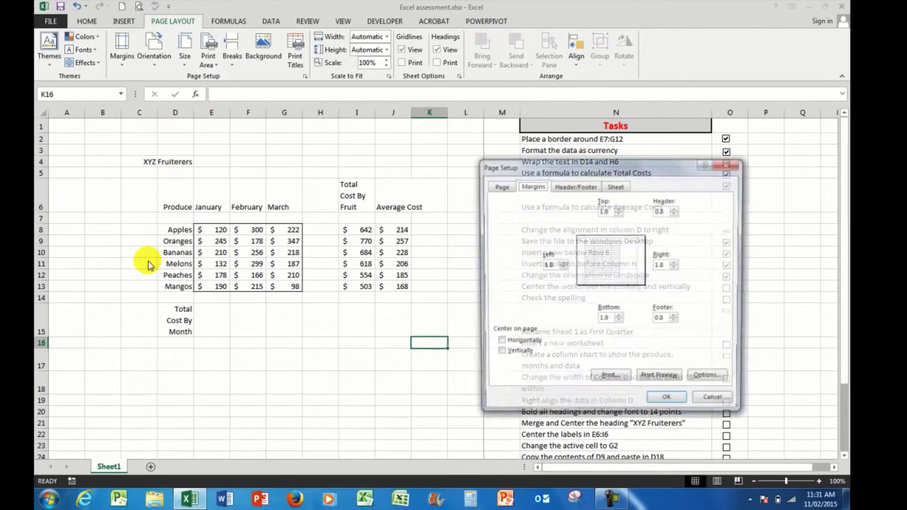
click(499, 343)
click(499, 355)
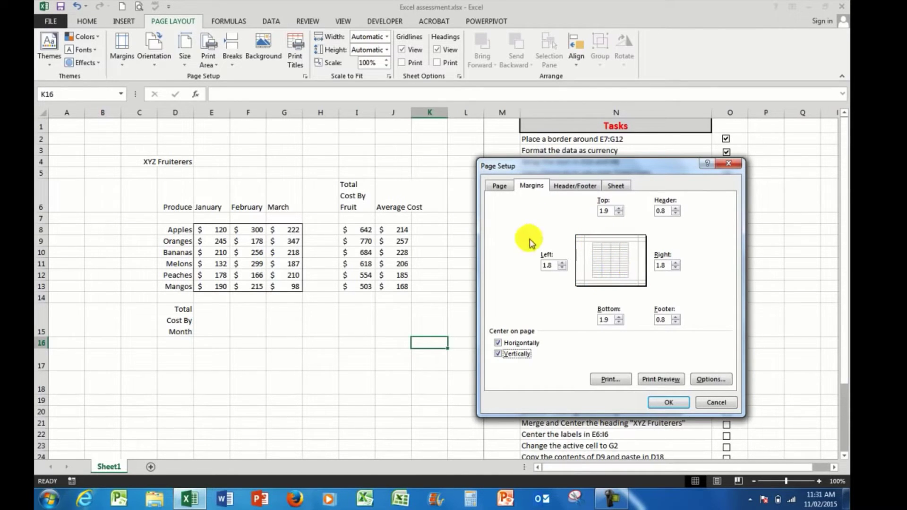
click(665, 266)
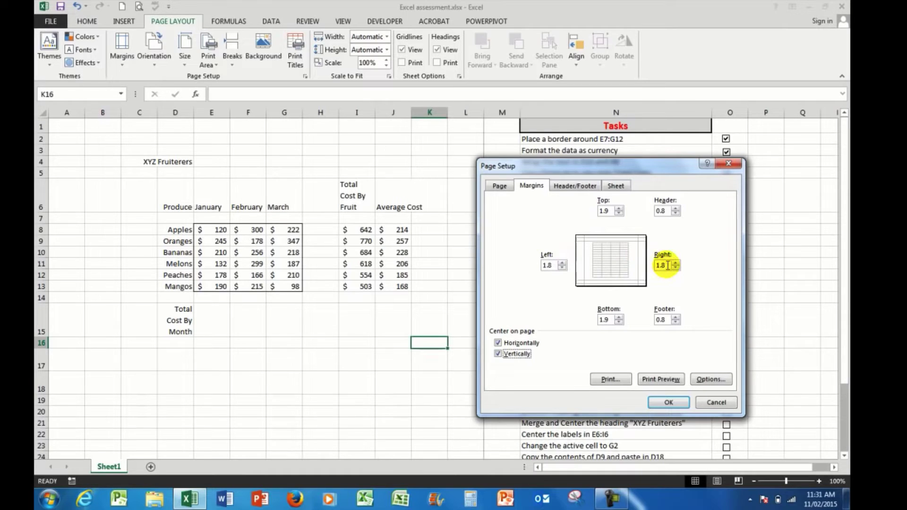
click(616, 320)
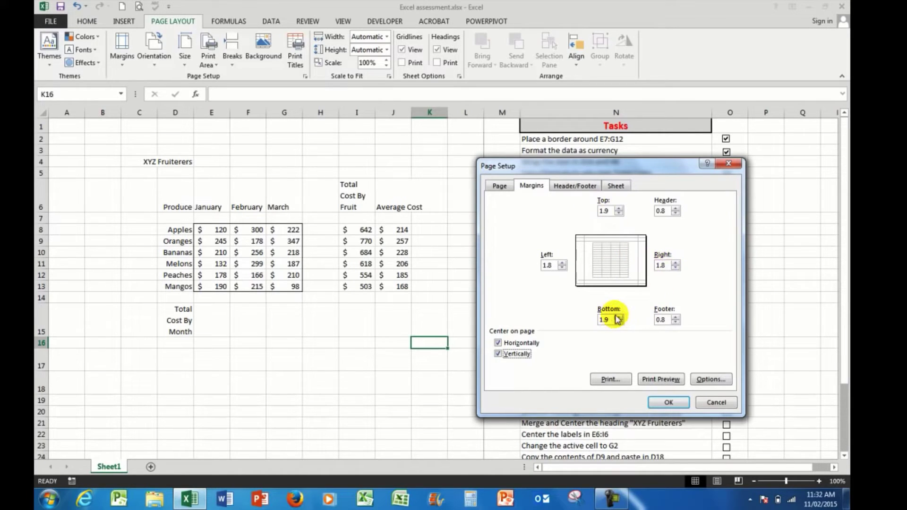
Check the centred page in Print Preview and return to the sheet
click(660, 378)
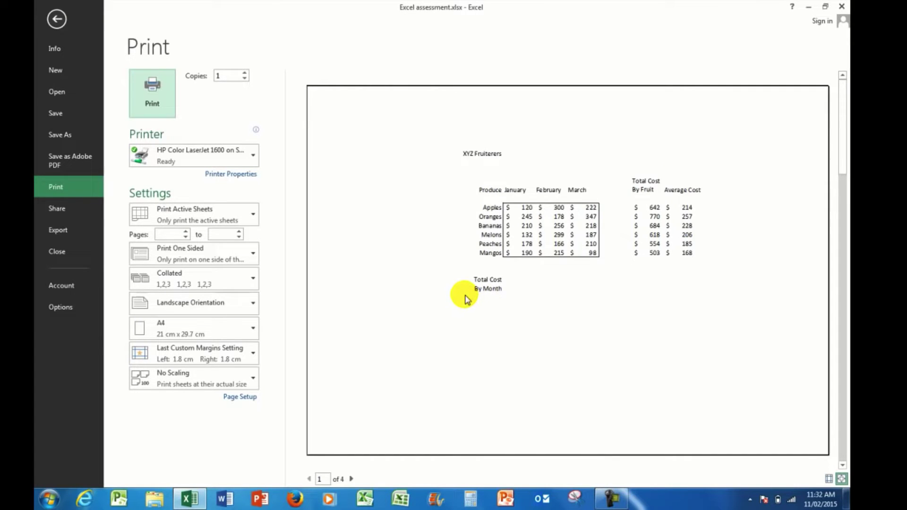
click(56, 20)
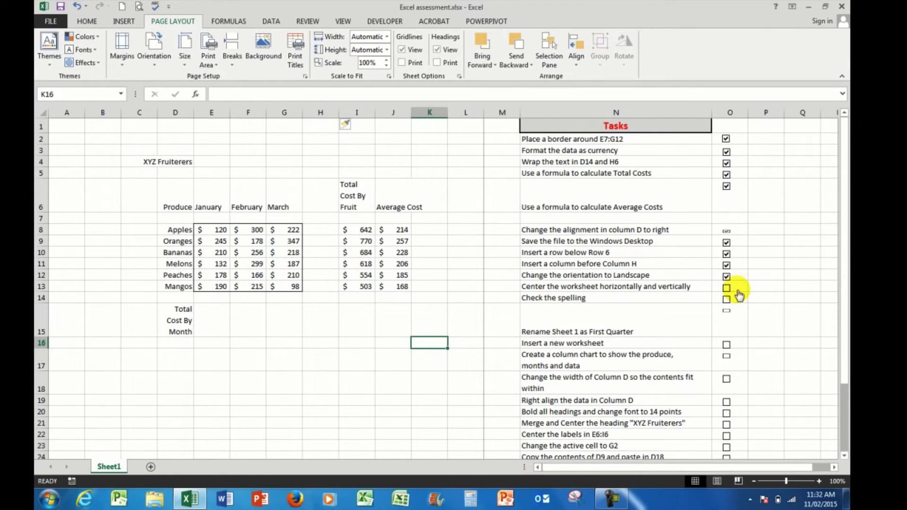
Tick the centre-worksheet task, cancel the spelling check, and tick the Check the spelling task
click(725, 289)
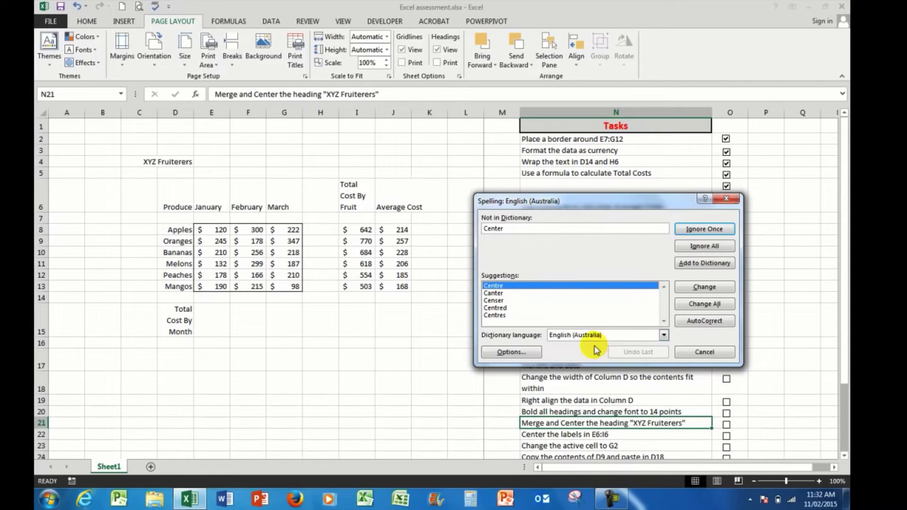
click(704, 353)
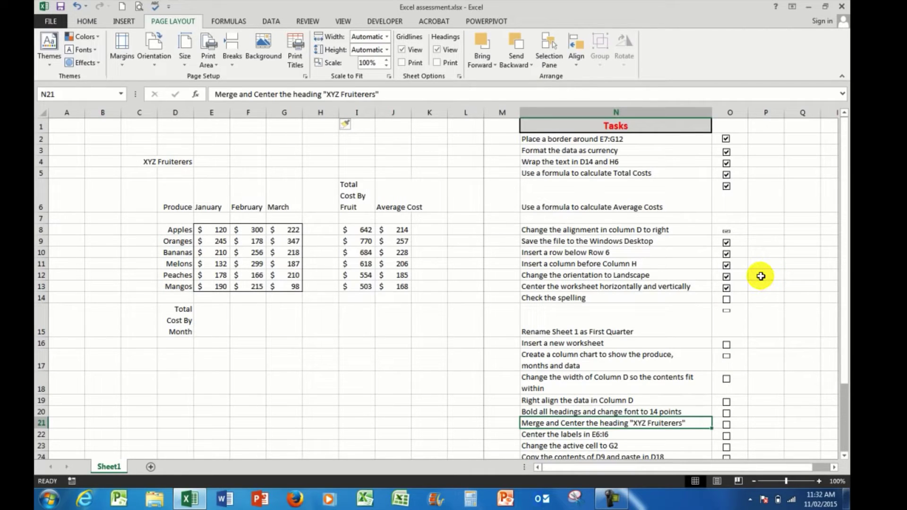
click(726, 300)
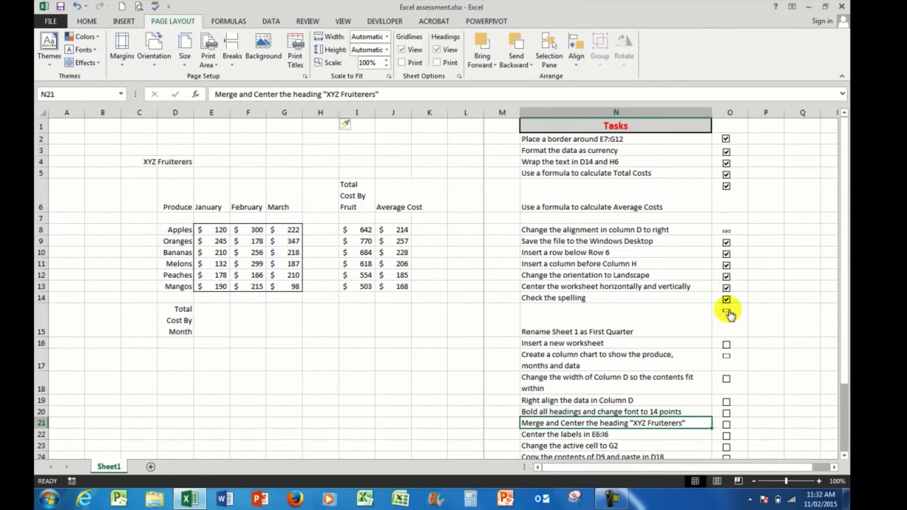
click(726, 311)
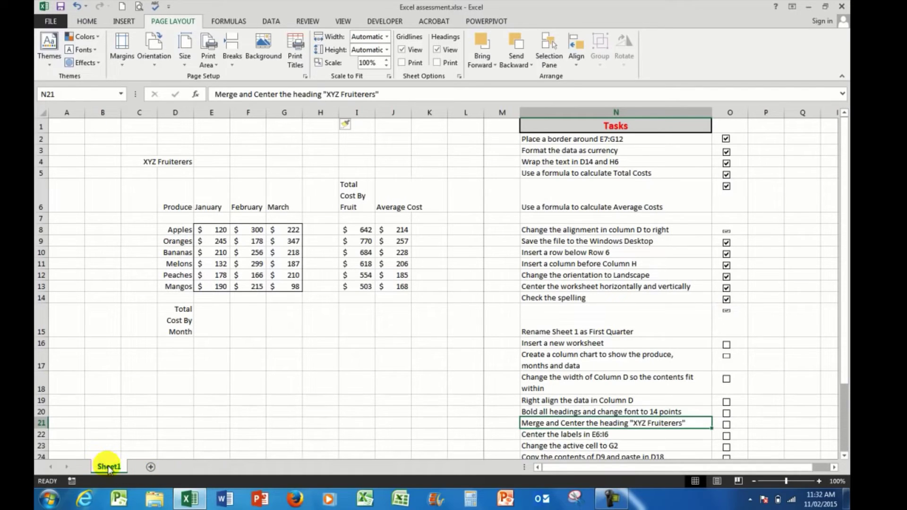
Rename Sheet1 to First Quarter, add a new blank worksheet, and return to First Quarter
right_click(108, 470)
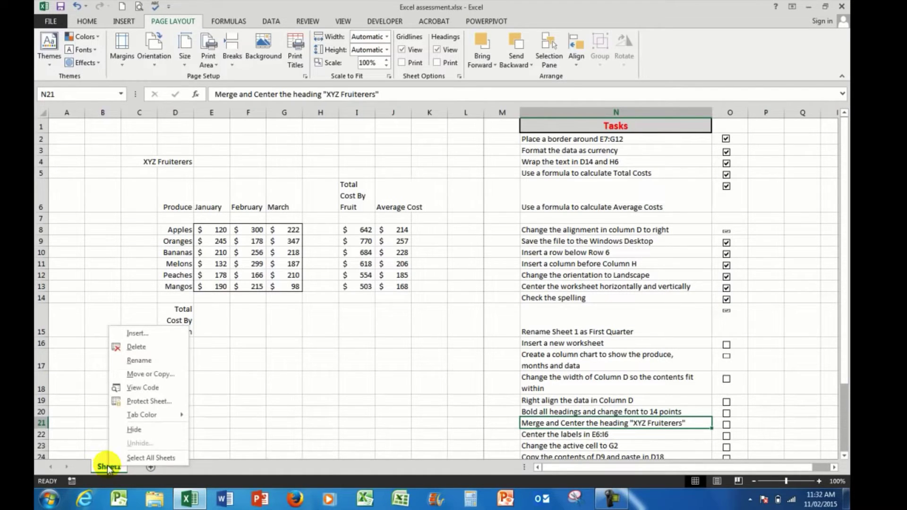
click(138, 361)
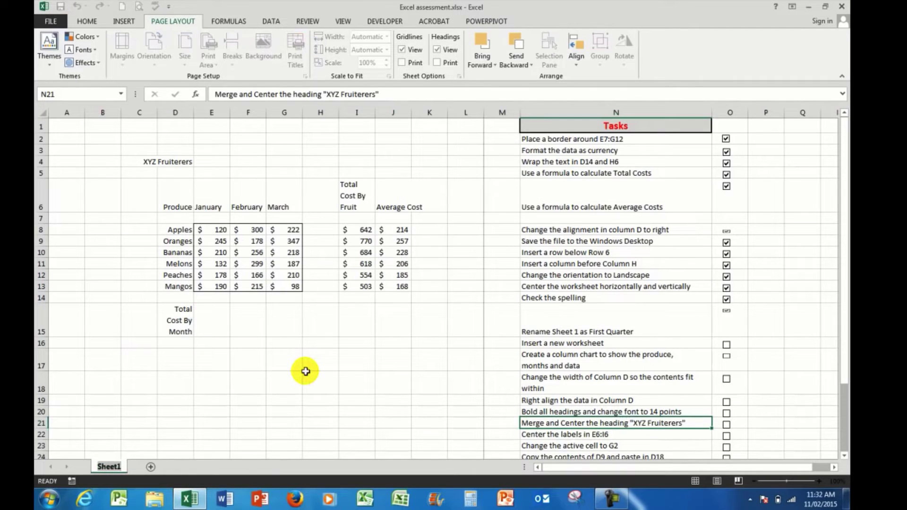
text(First Q)
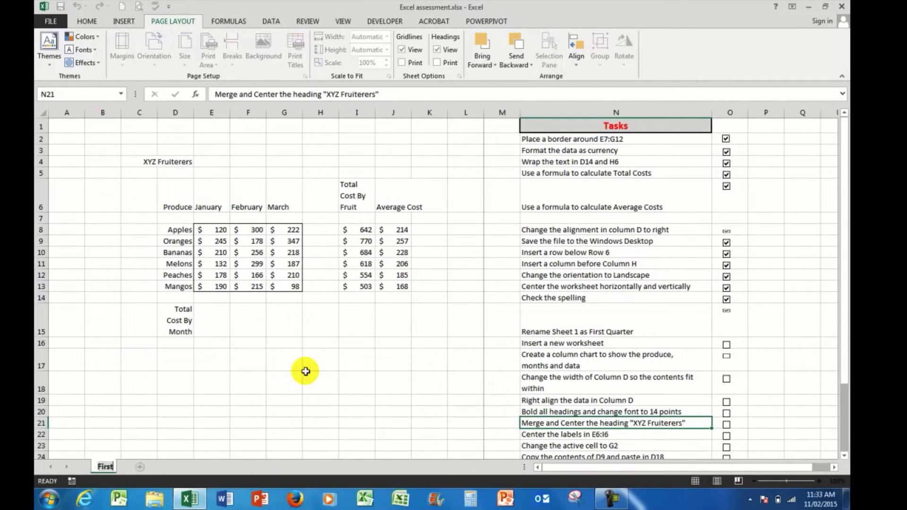
text(u)
text(arter)
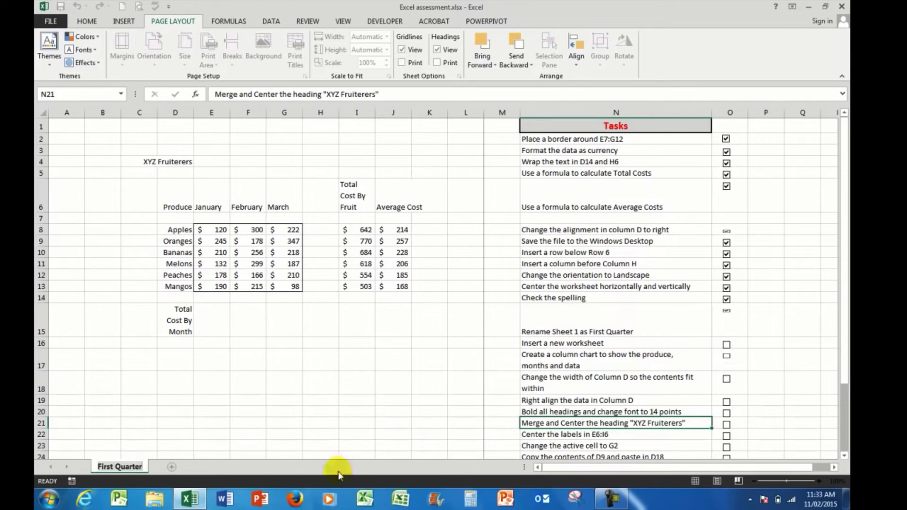
click(172, 468)
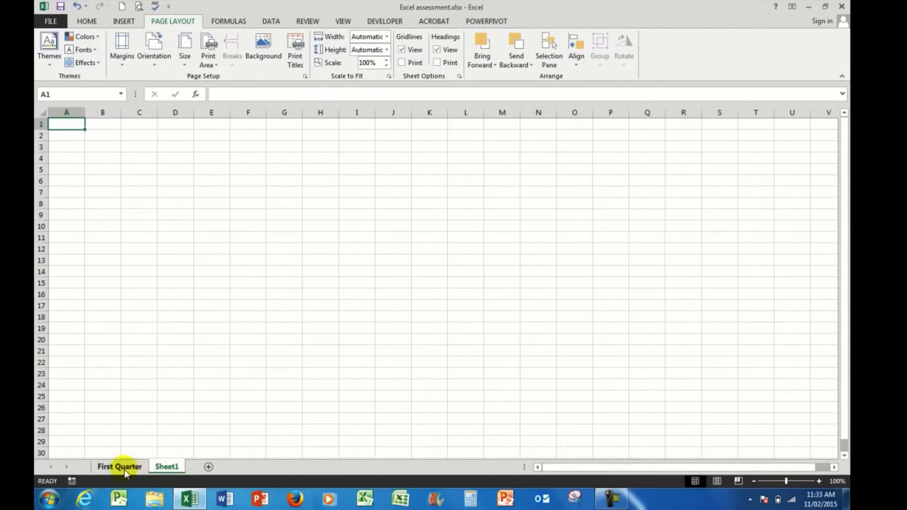
click(122, 466)
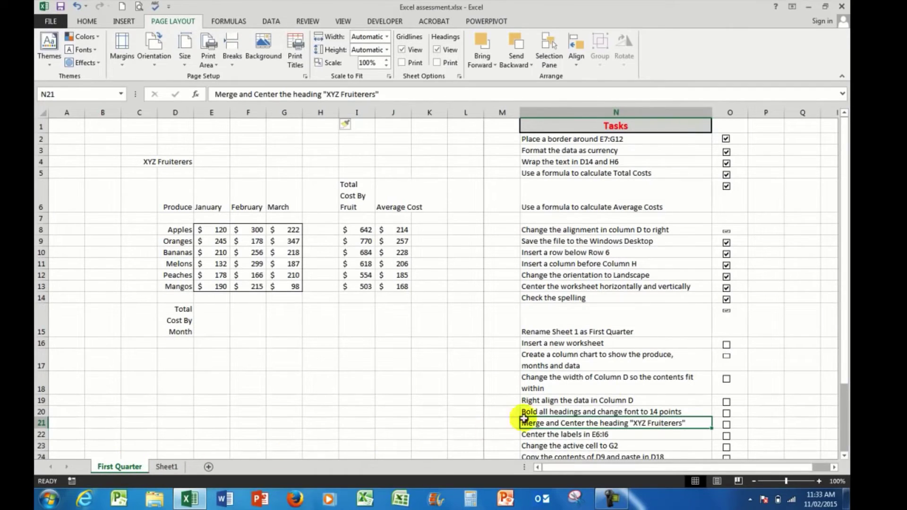
Tick the Insert a new worksheet task and select the D6:G13 produce and monthly figures
click(725, 347)
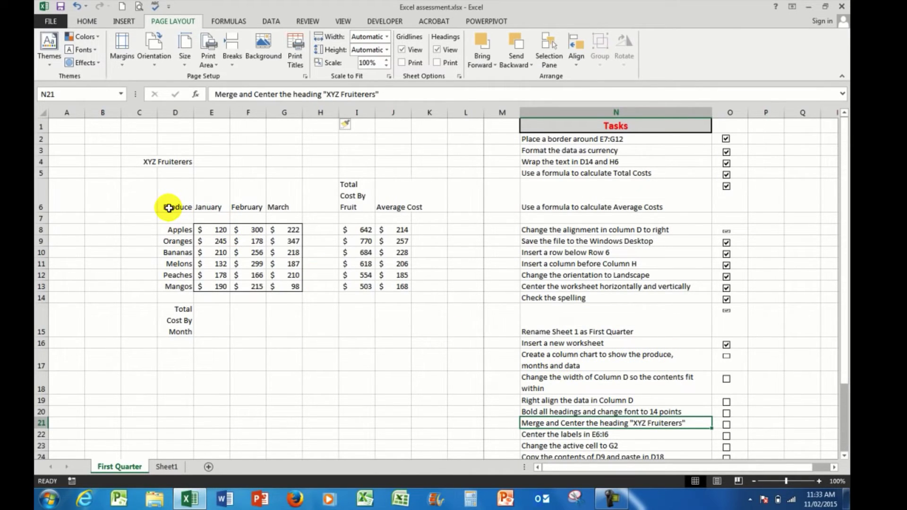
drag(168, 208, 301, 259)
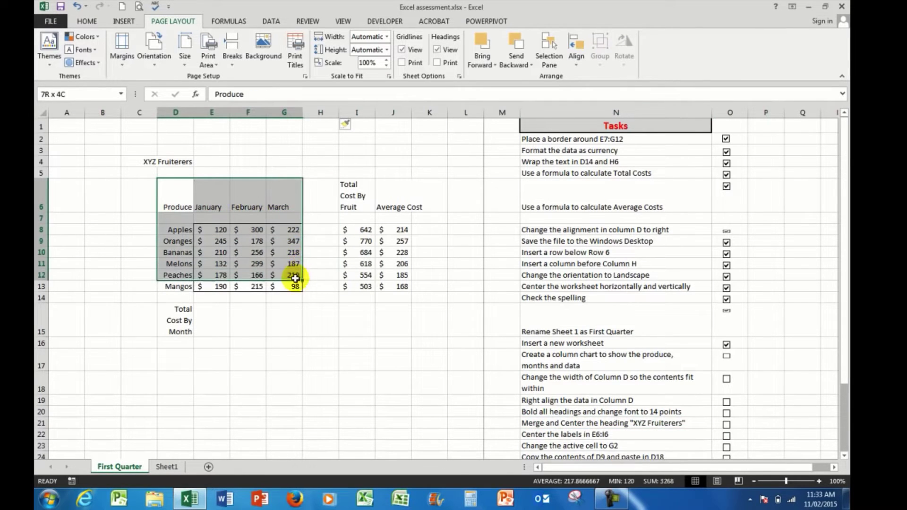
drag(301, 259, 293, 290)
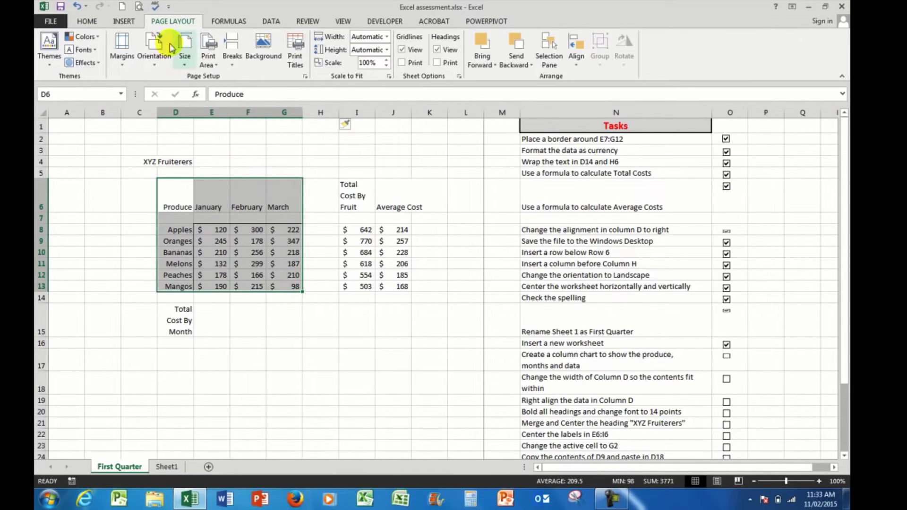
Insert a clustered column chart of the data, drag it below the table, then undo the move
click(123, 23)
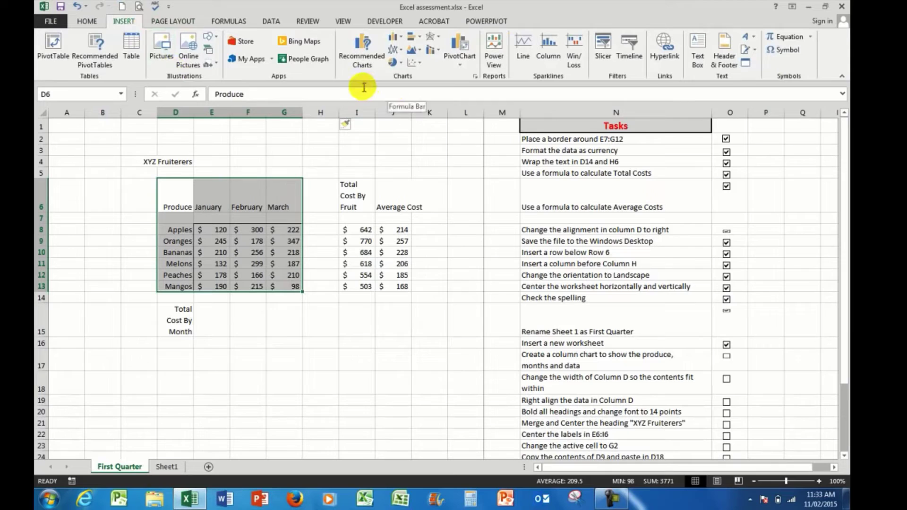
click(399, 37)
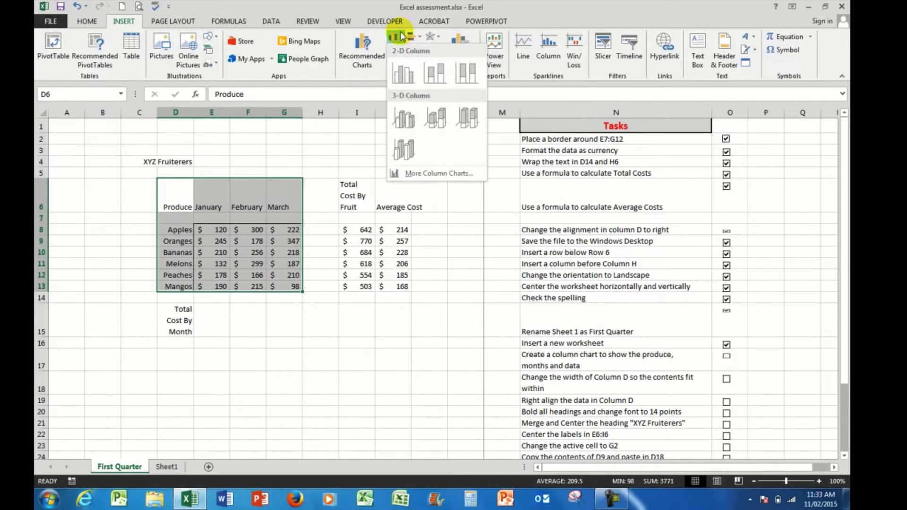
click(403, 75)
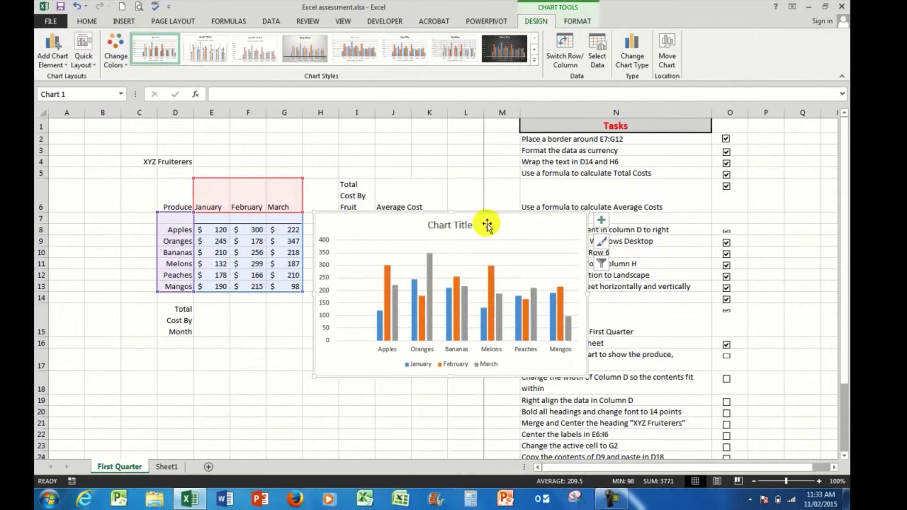
mouse_move(487, 225)
mouse_down()
mouse_move(305, 350)
mouse_move(301, 307)
mouse_up()
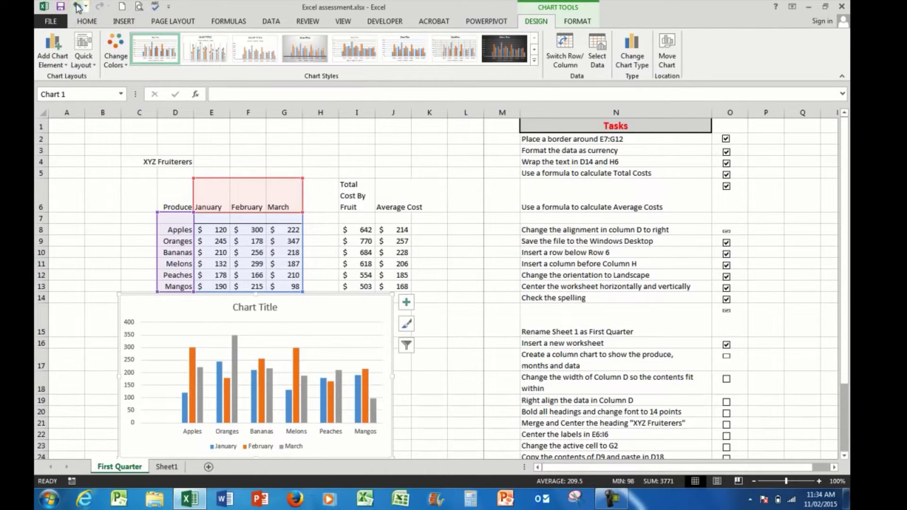
click(77, 8)
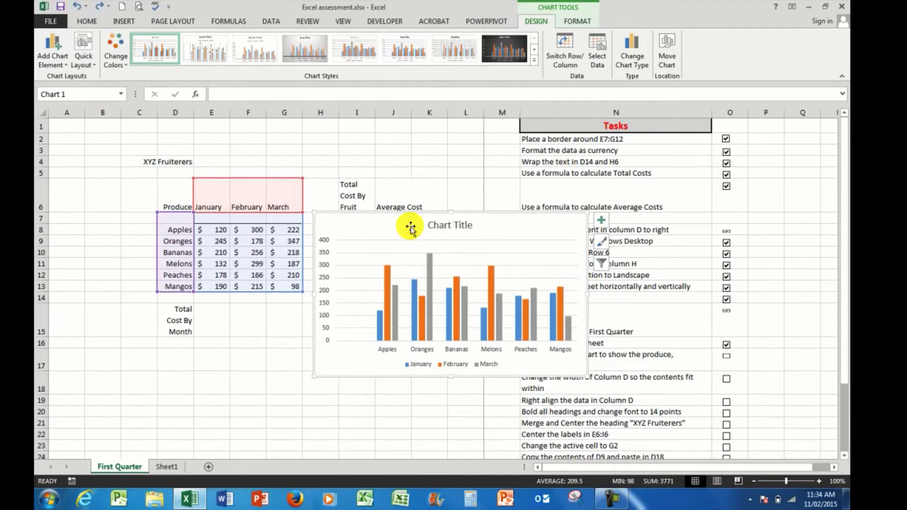
Remove the embedded chart, create and then delete a Chart1 sheet, and tick the column chart task
key(Delete)
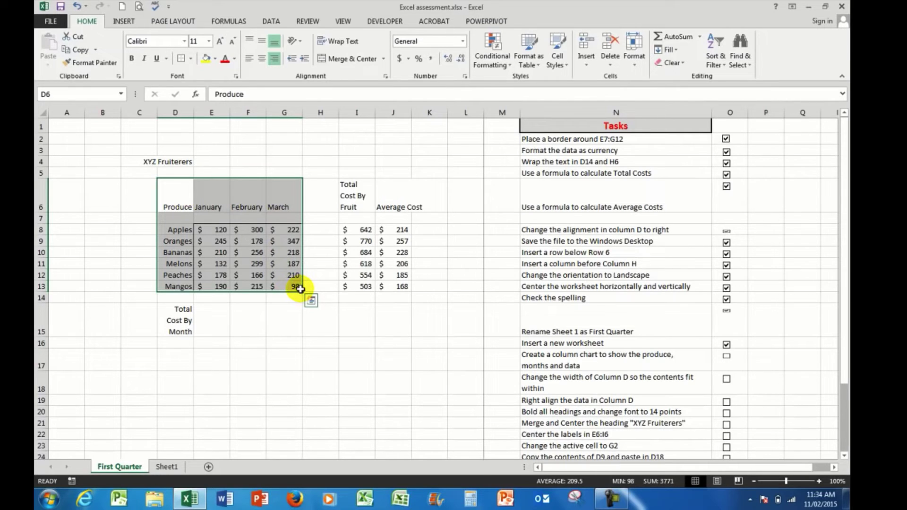
key(F11)
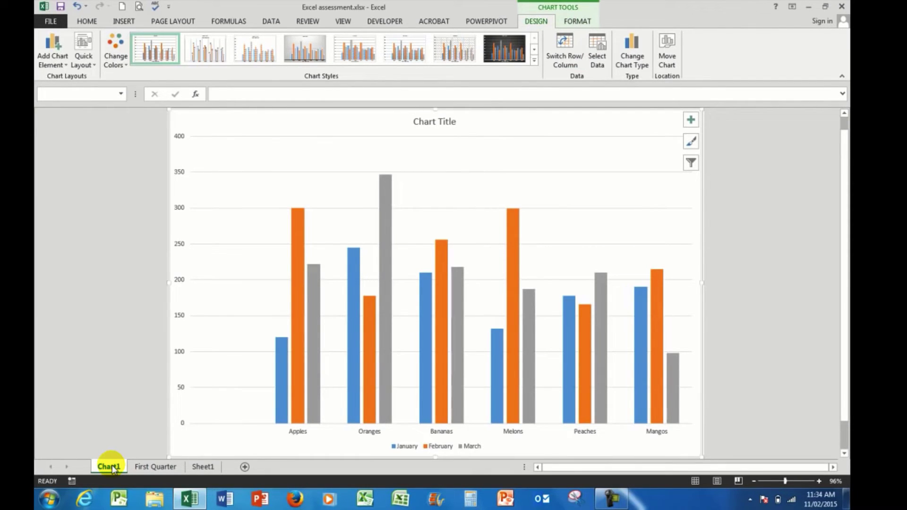
right_click(112, 470)
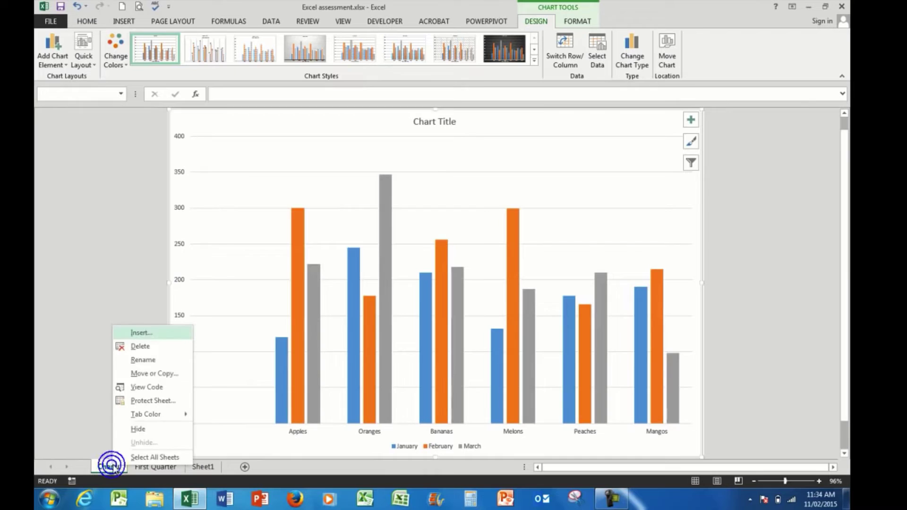
click(140, 346)
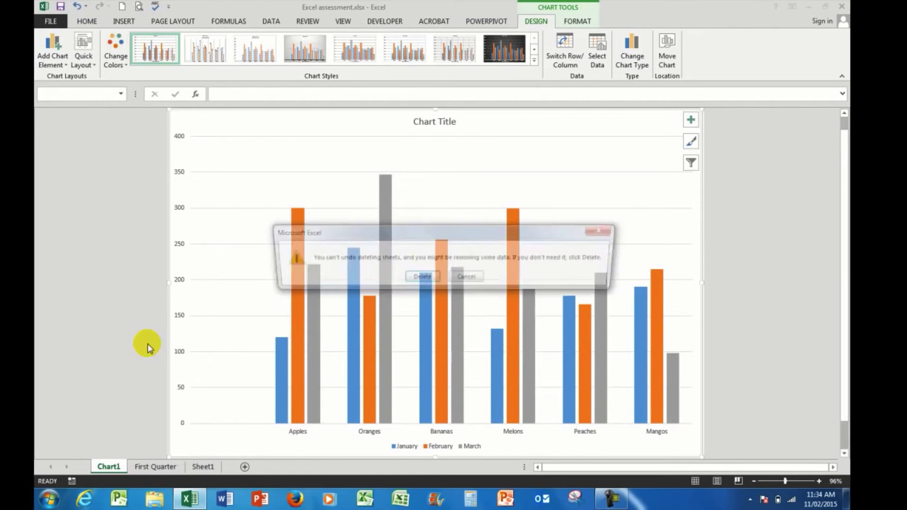
click(422, 278)
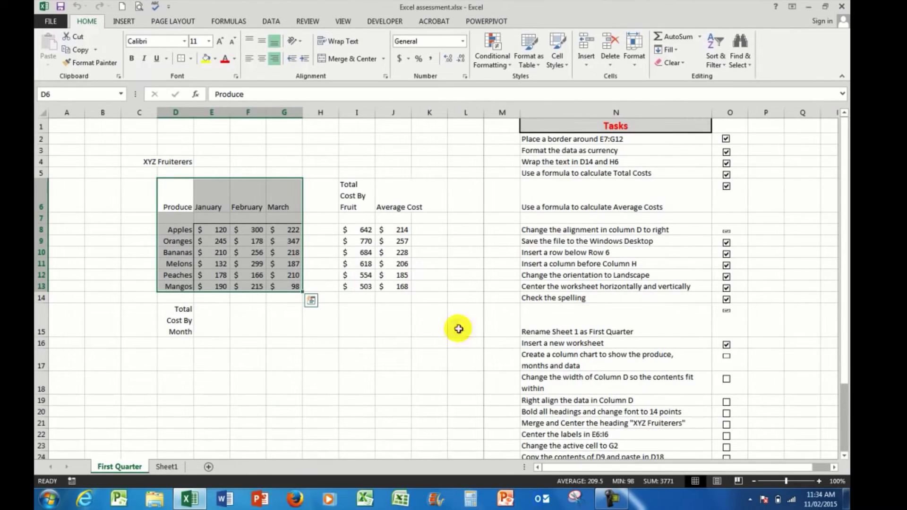
click(727, 356)
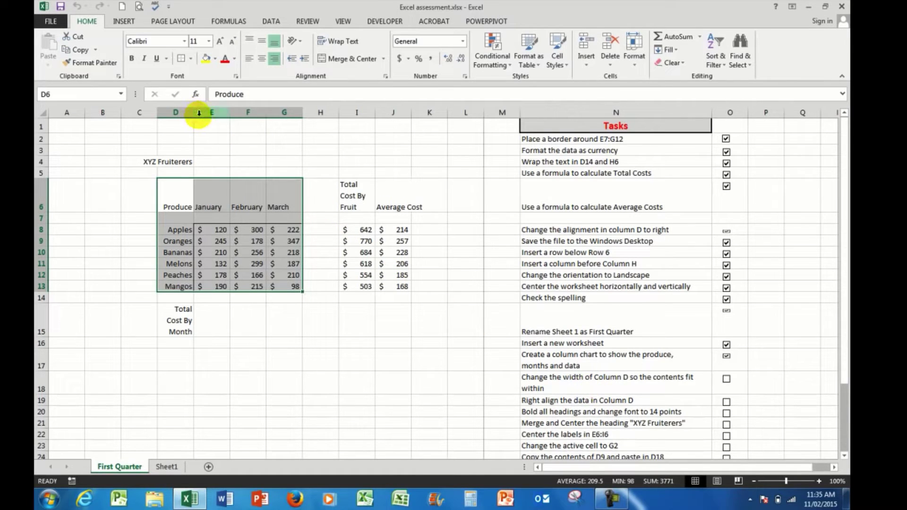
Widen columns D and I so their headings fit on one line and tick the column D width task
drag(194, 112, 242, 119)
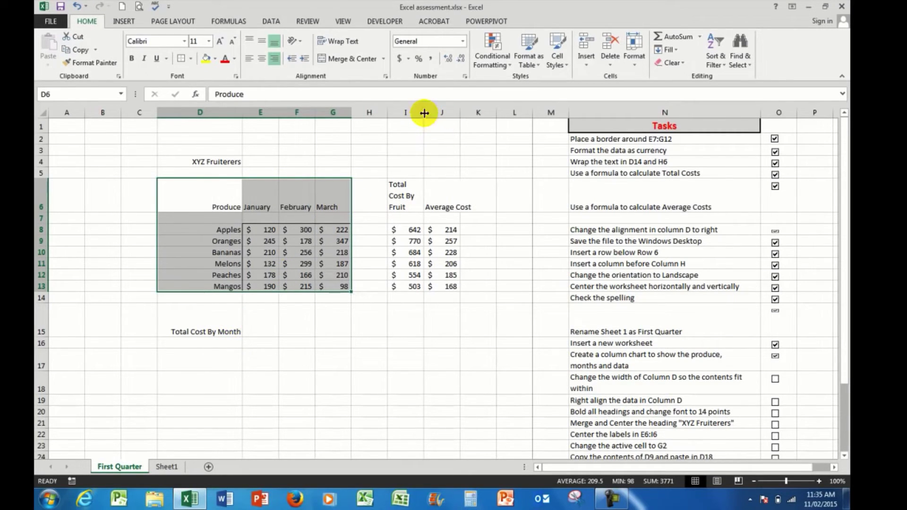
drag(424, 113, 487, 118)
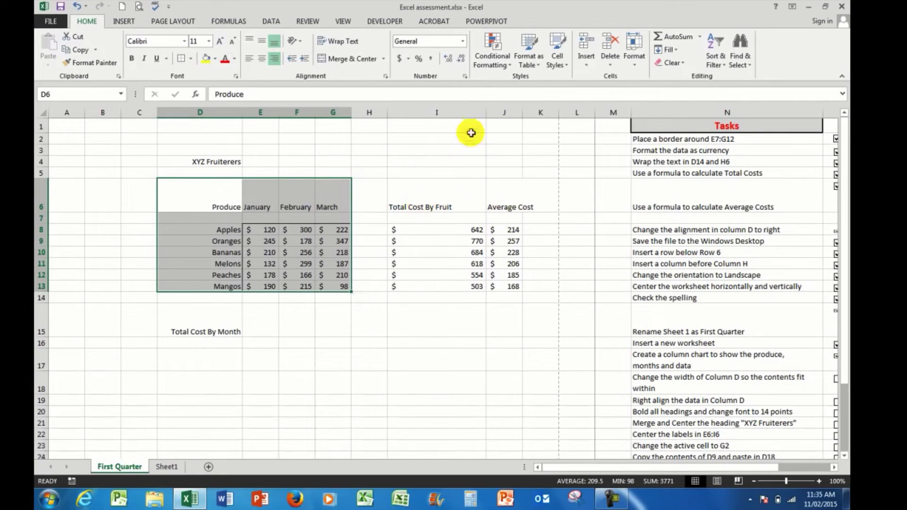
drag(484, 113, 462, 114)
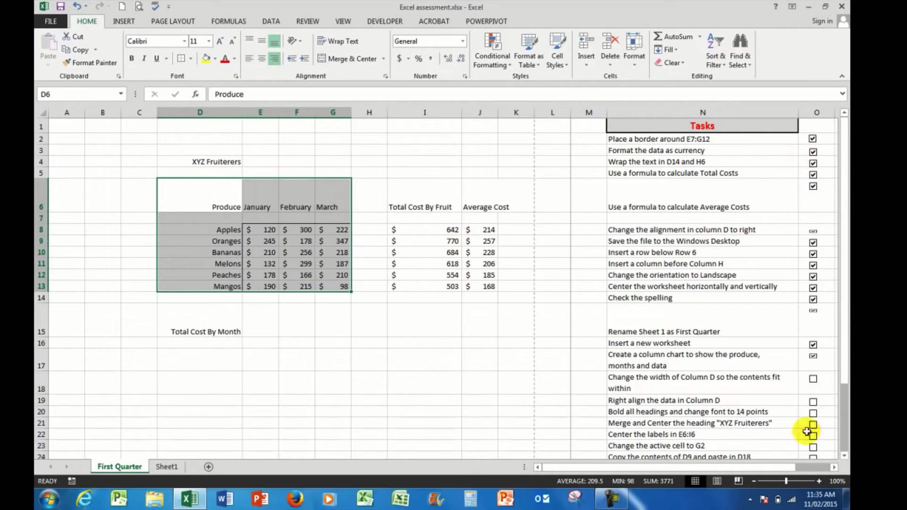
click(813, 379)
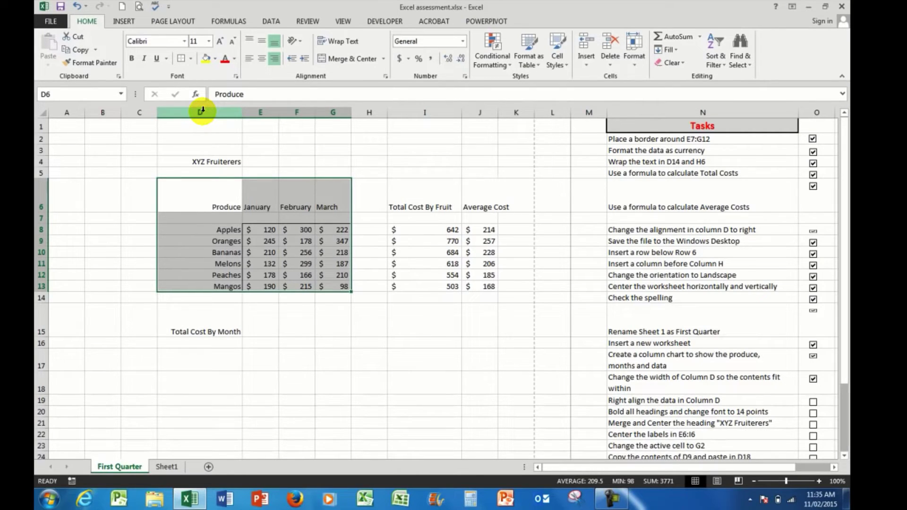
Right-align column D and tick the right-align task
click(201, 111)
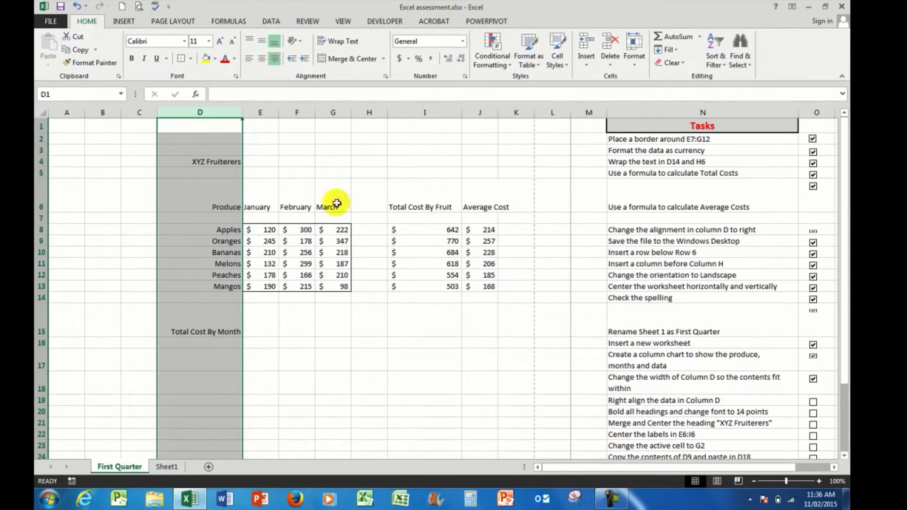
click(814, 402)
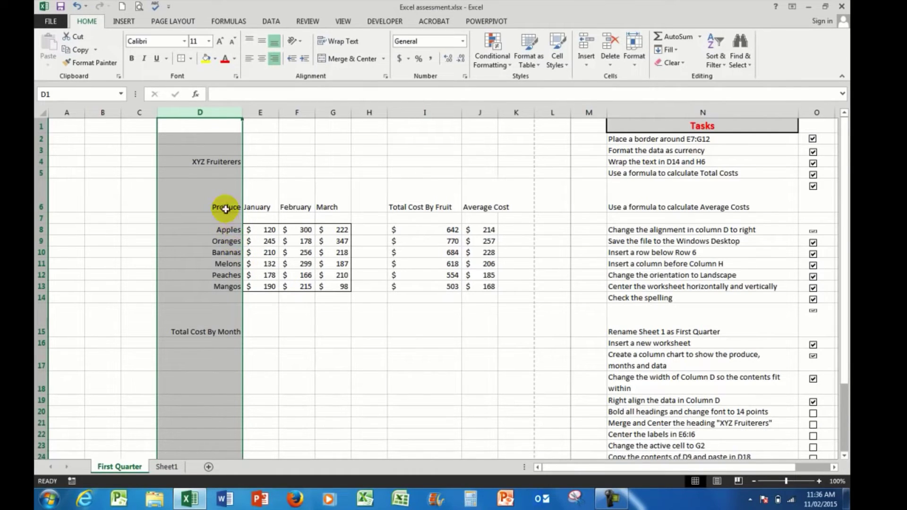
click(293, 343)
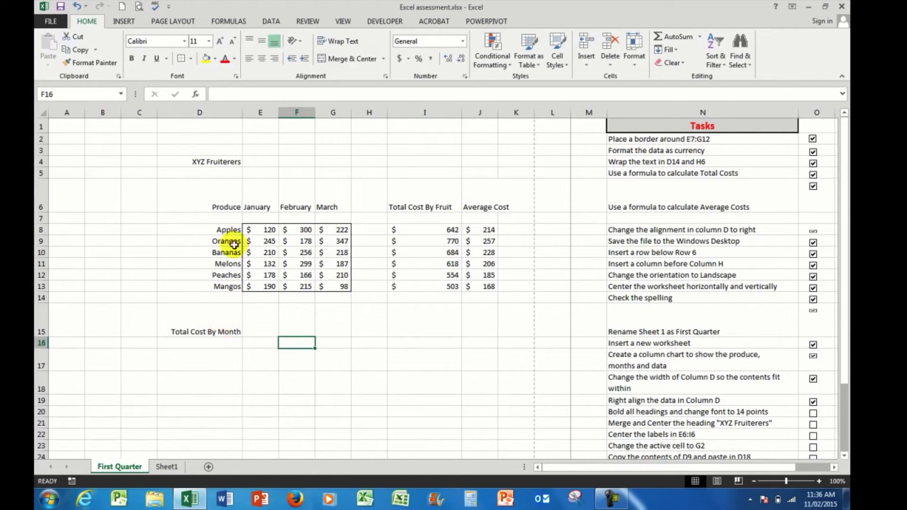
Make all headings and fruit labels bold 14 pt and widen column F so February fits
drag(225, 201, 334, 208)
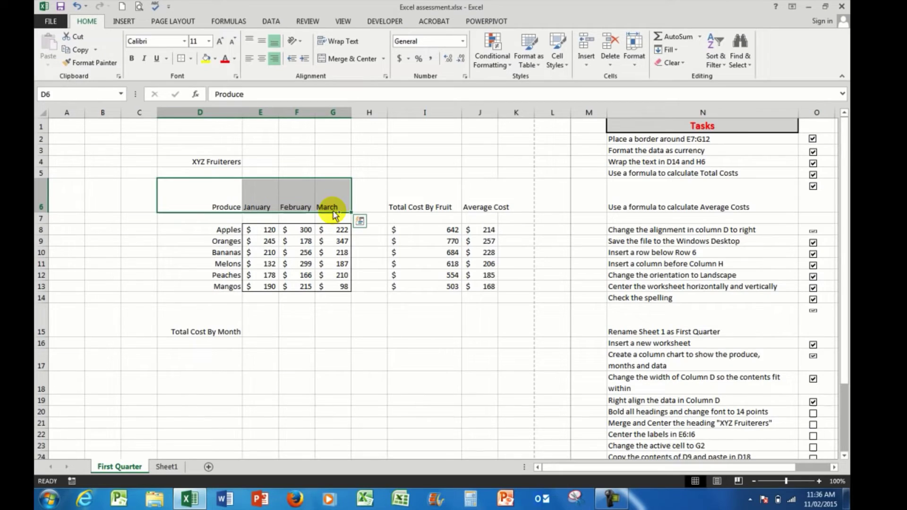
ctrl+drag(420, 197, 513, 199)
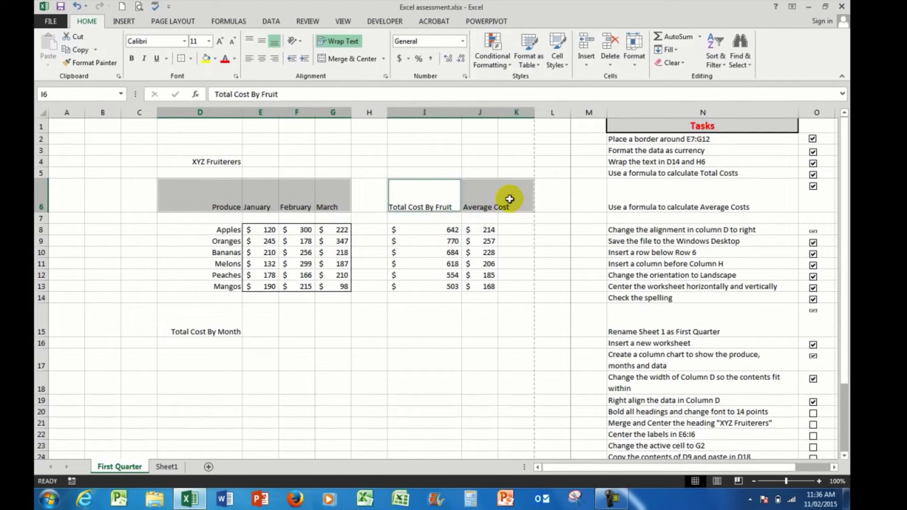
drag(218, 230, 211, 289)
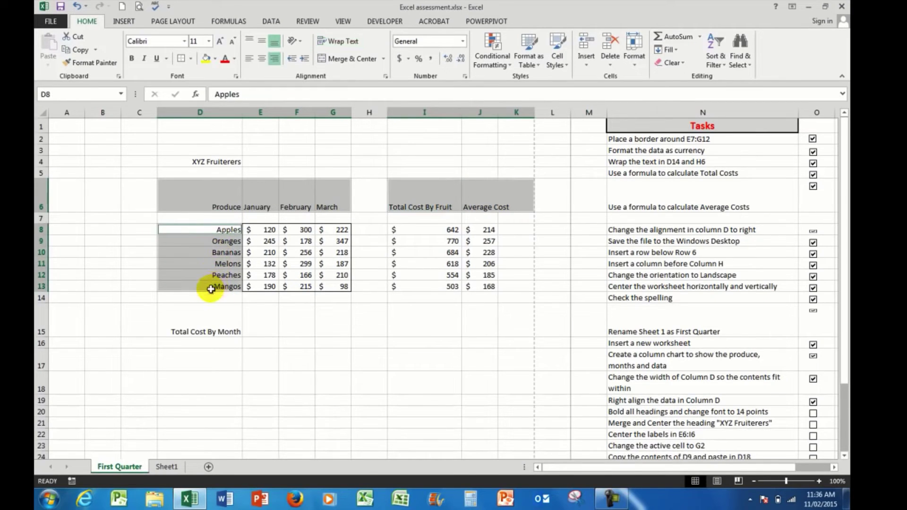
click(210, 332)
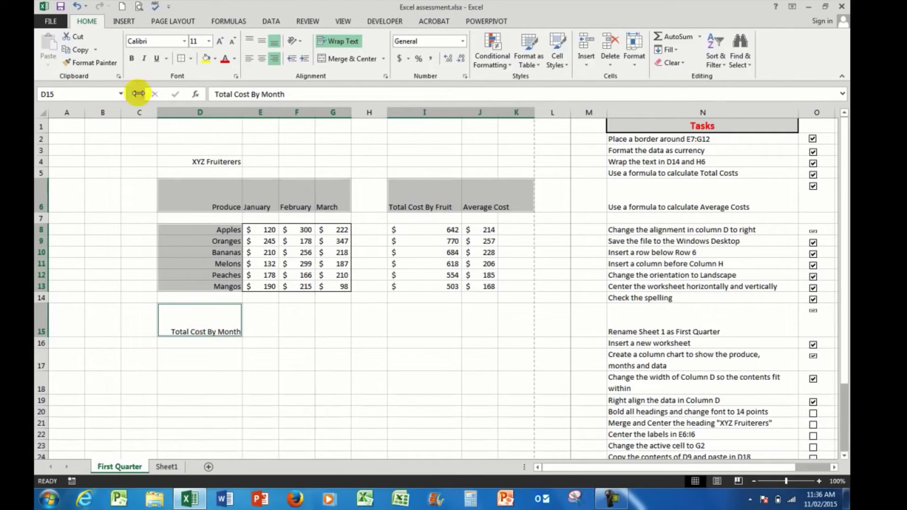
click(133, 60)
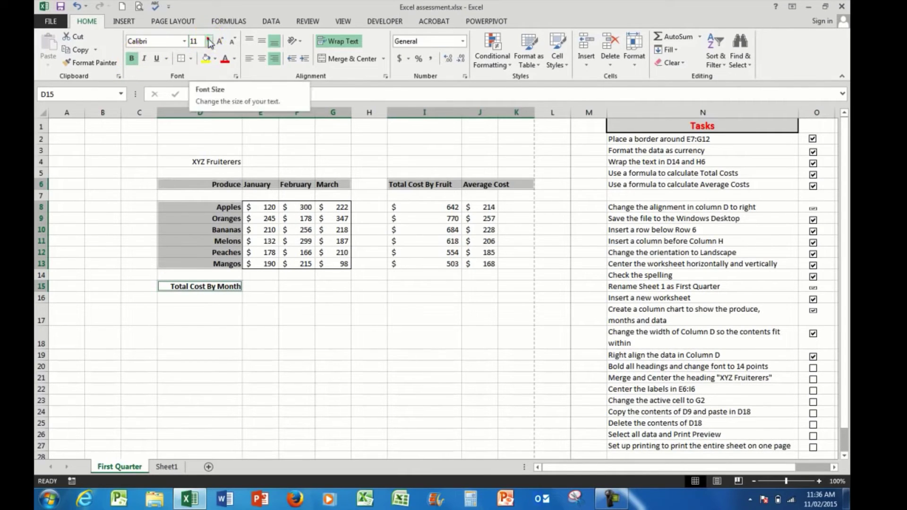
click(208, 42)
click(195, 108)
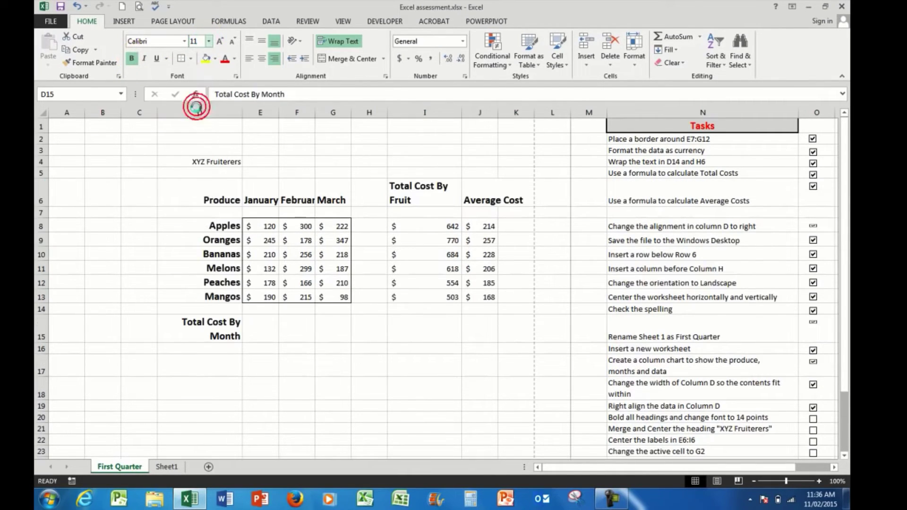
click(429, 370)
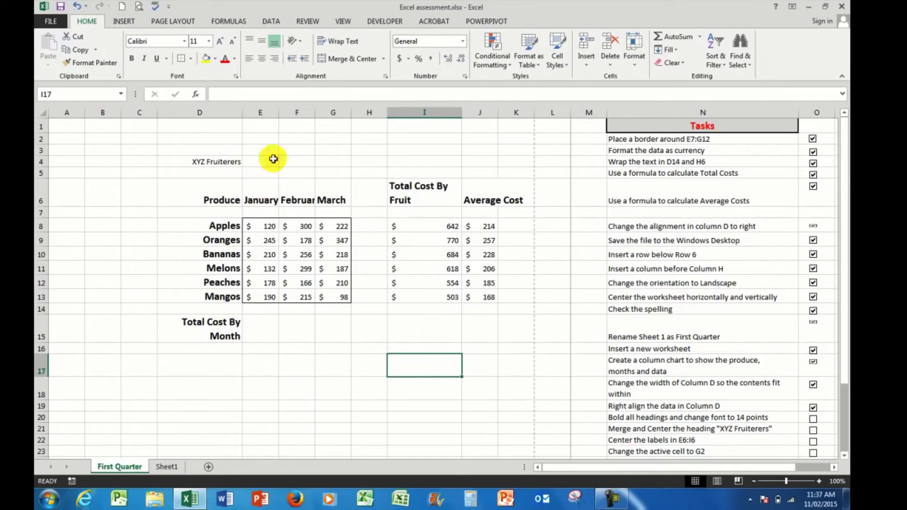
double_click(315, 113)
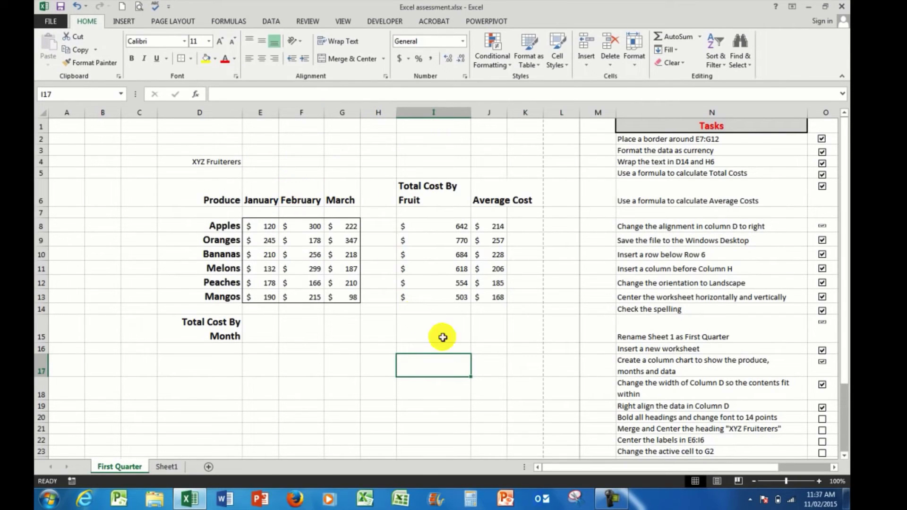
Tick the bold headings task and merge and centre XYZ Fruiterers across D4:J4
click(822, 420)
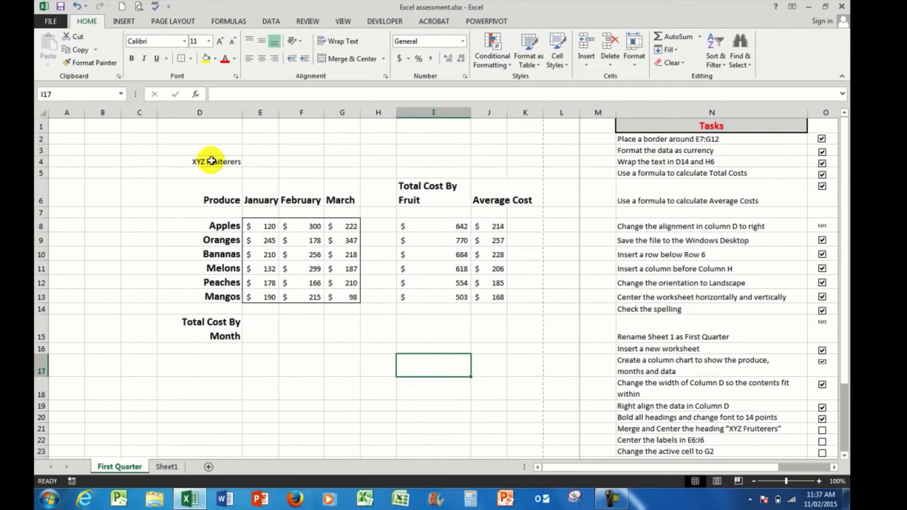
mouse_move(210, 161)
mouse_down()
mouse_move(518, 162)
mouse_move(487, 159)
mouse_up()
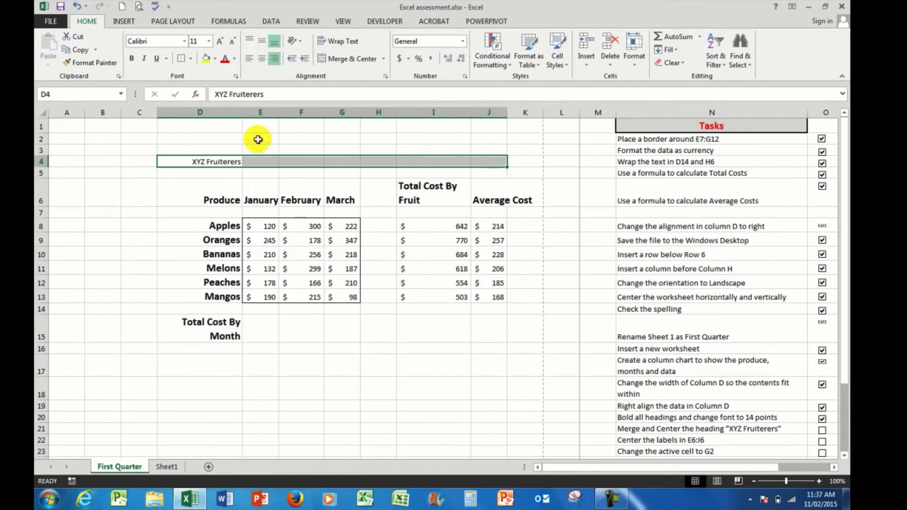
click(349, 60)
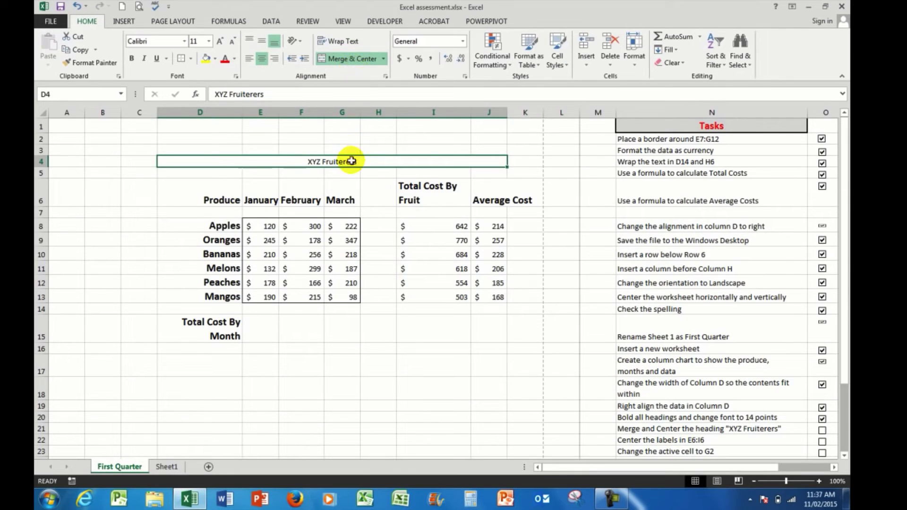
Make the title bold red 14 pt, then make A1 the active cell
click(224, 58)
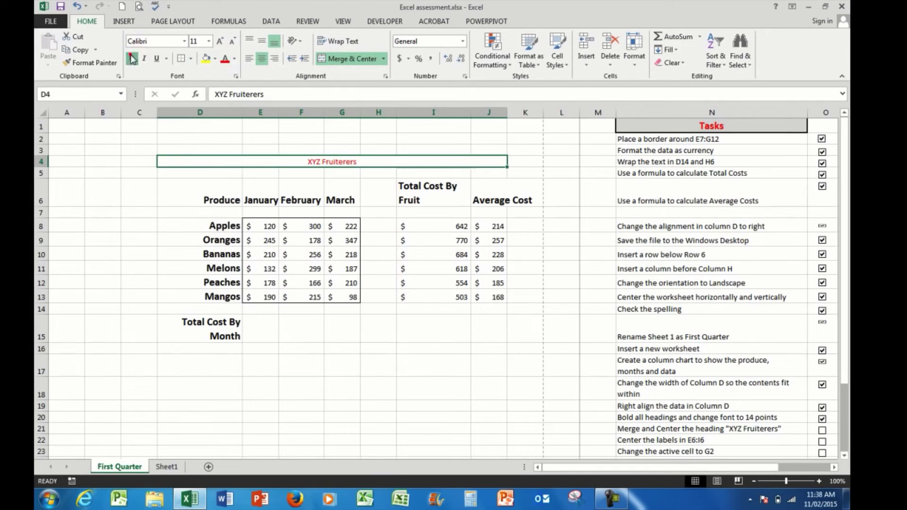
click(131, 58)
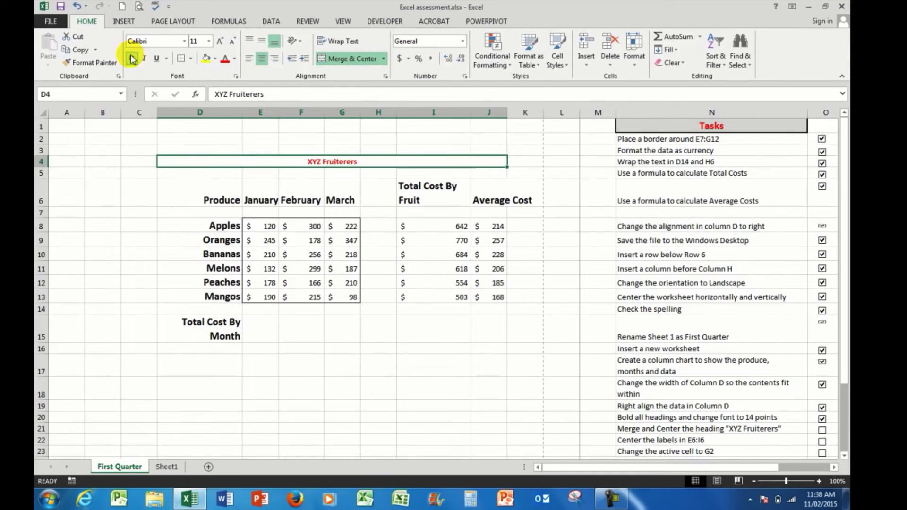
click(210, 42)
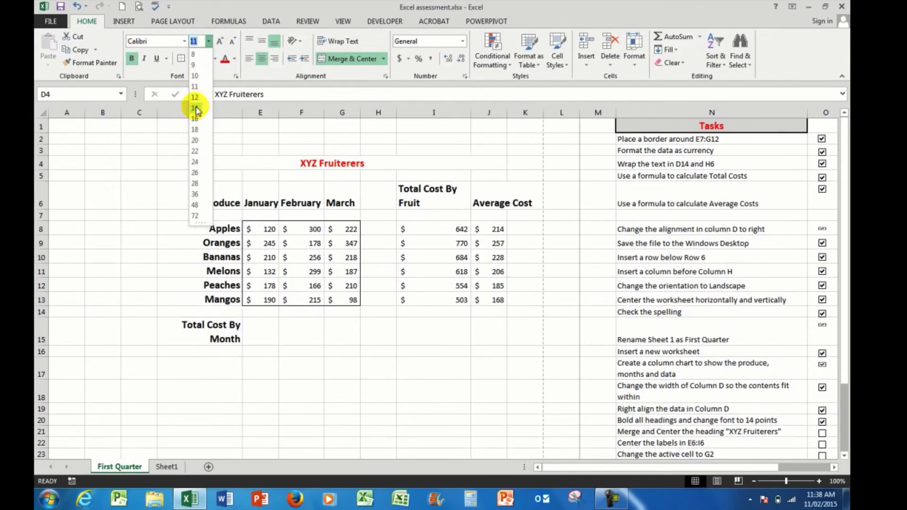
click(196, 108)
click(87, 194)
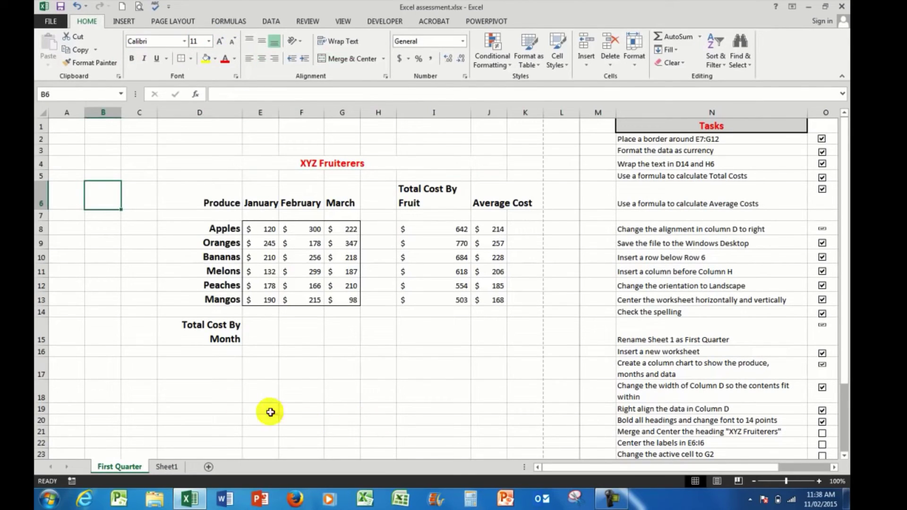
click(63, 125)
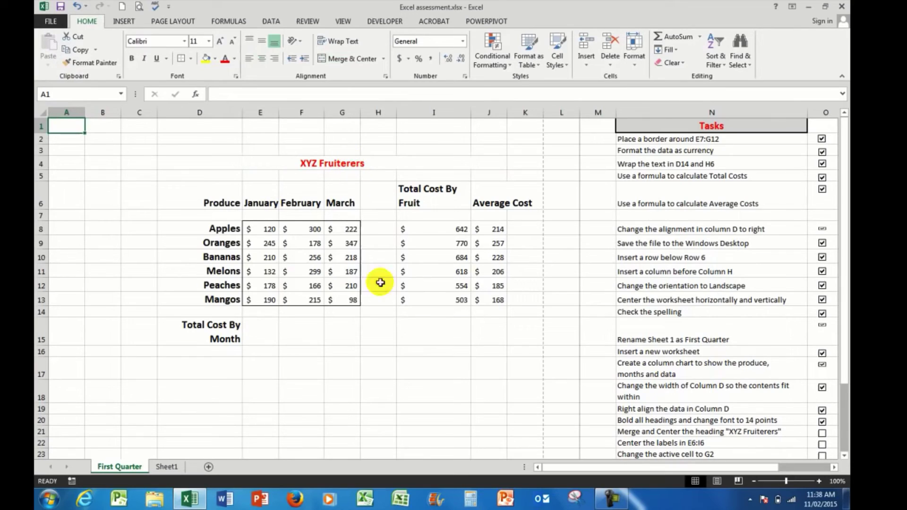
Tick the merge task, centre the E6:I6 labels, move the active cell to column G, ticking both tasks
click(822, 432)
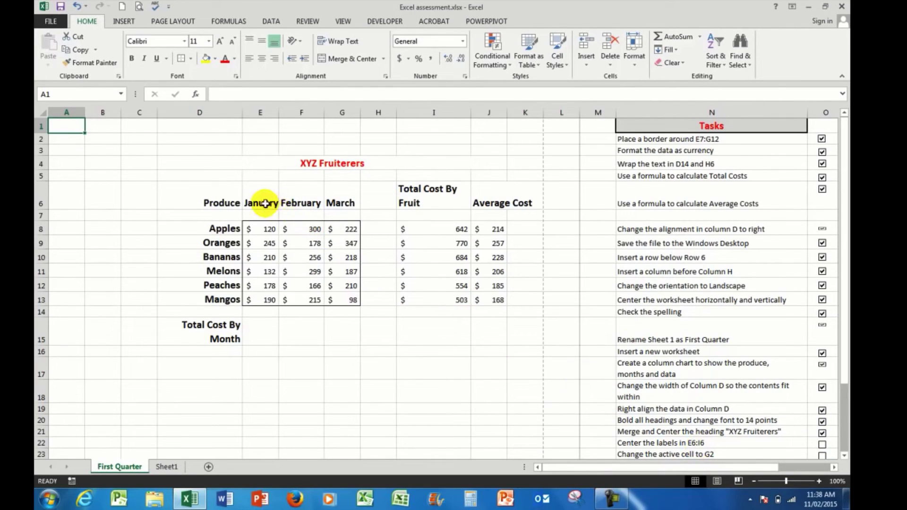
drag(259, 202, 433, 199)
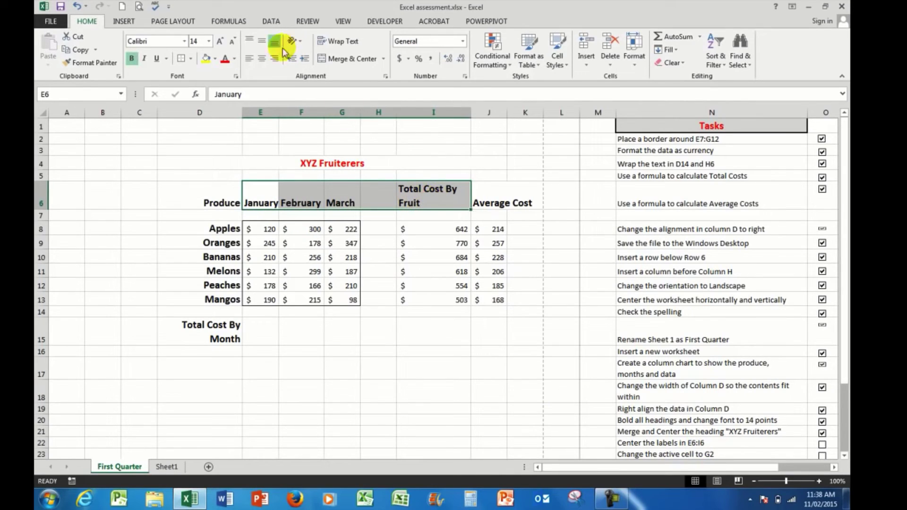
click(262, 60)
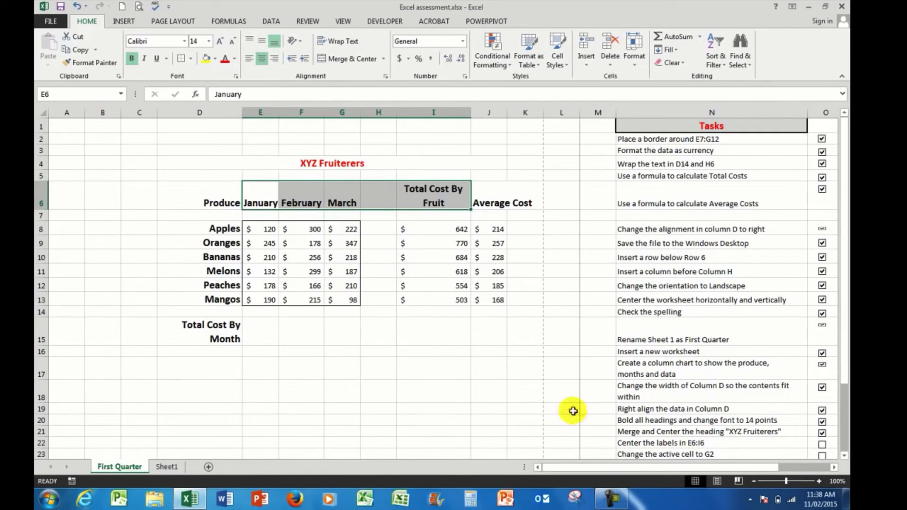
click(823, 445)
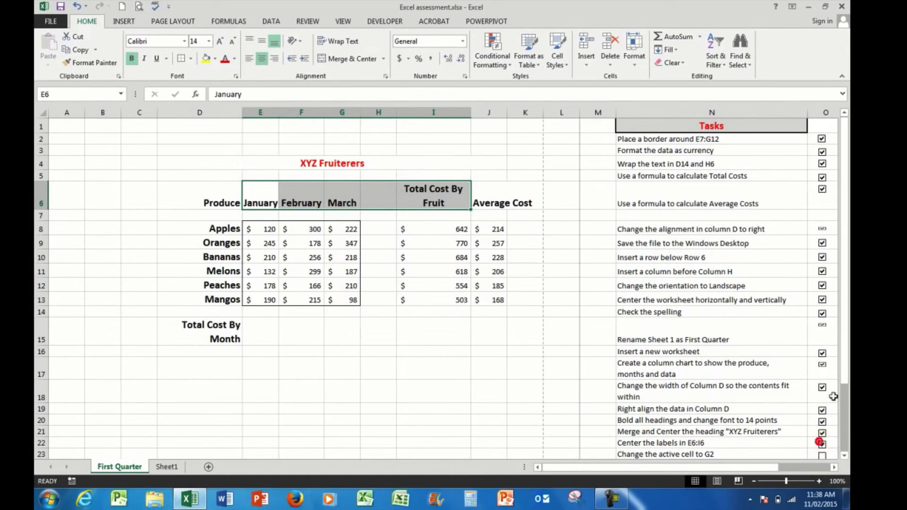
drag(843, 372, 845, 443)
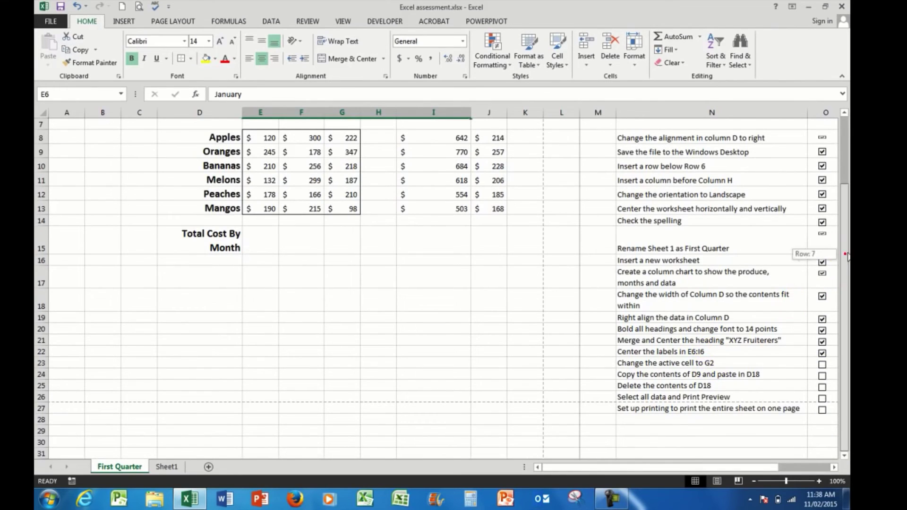
drag(845, 259, 845, 242)
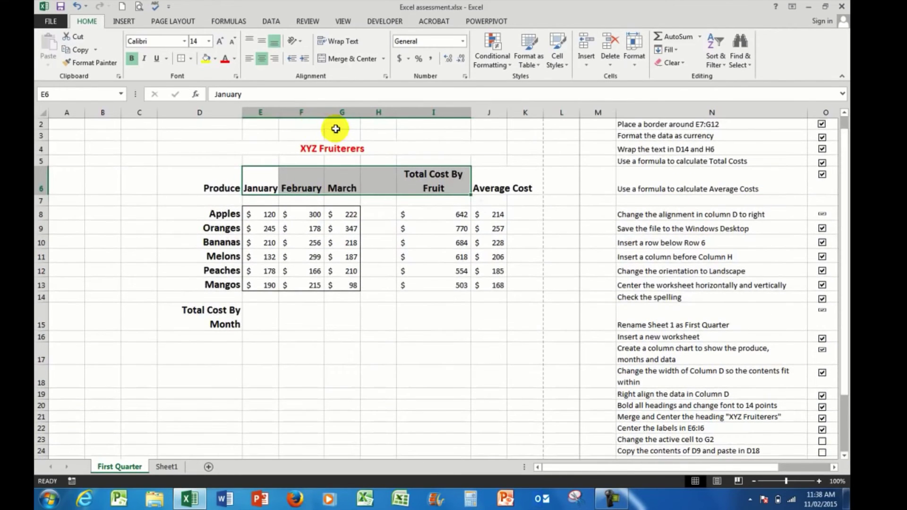
drag(845, 201, 845, 192)
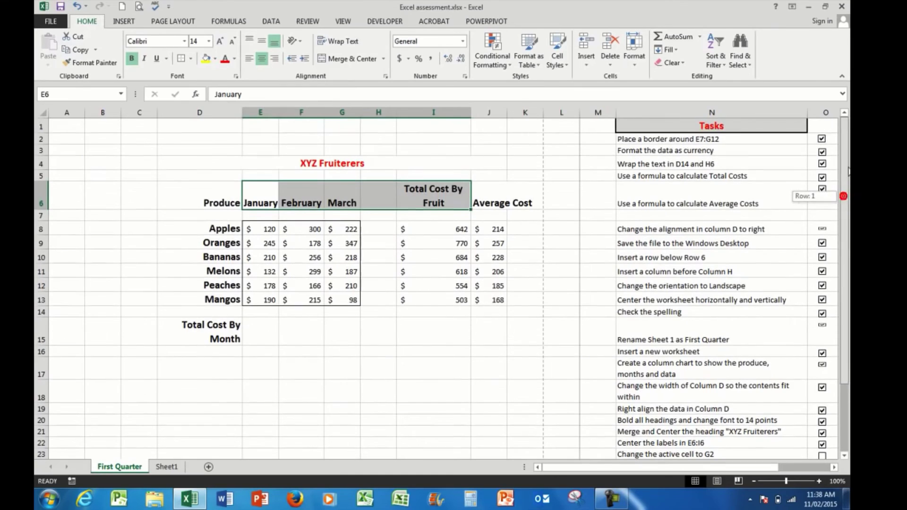
click(341, 124)
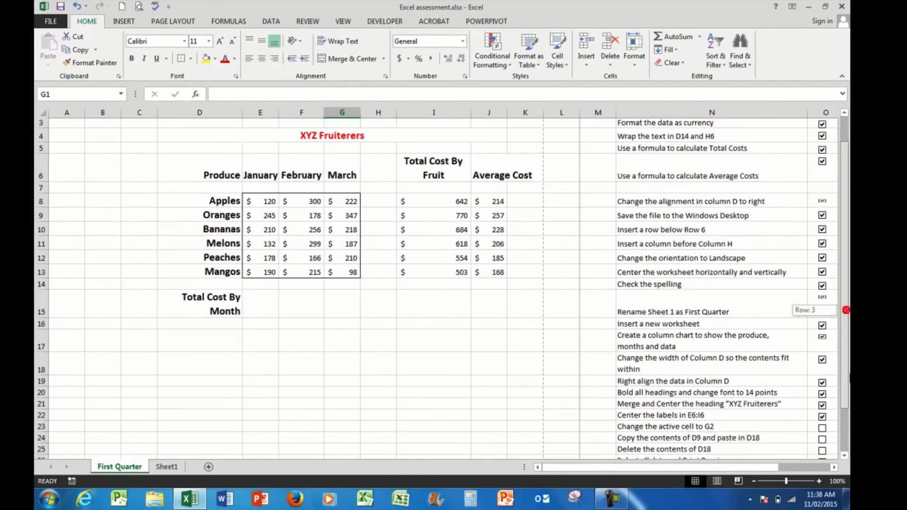
drag(845, 312, 843, 383)
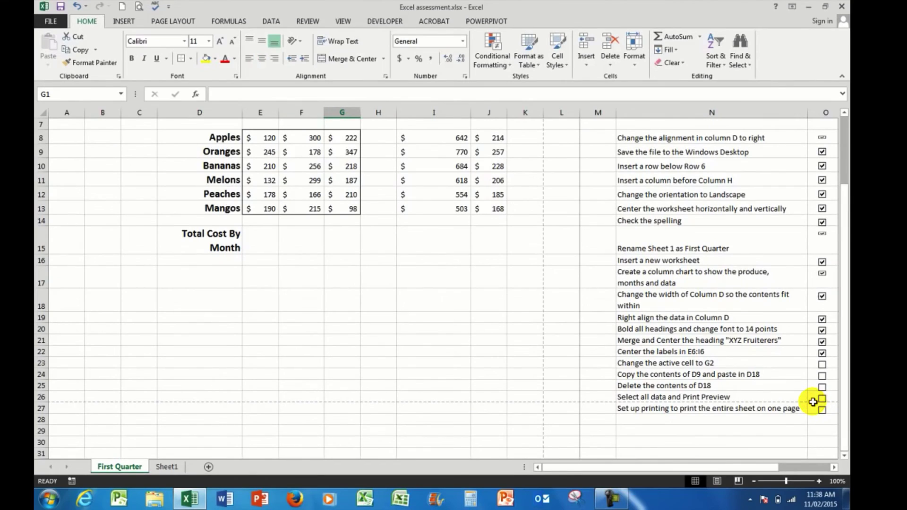
click(822, 364)
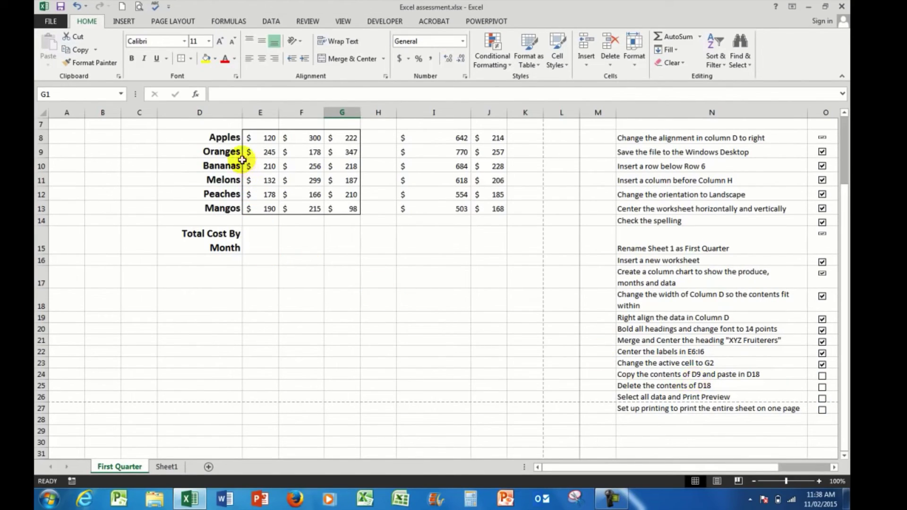
Copy the Oranges label from D9 and paste it into D18
click(224, 152)
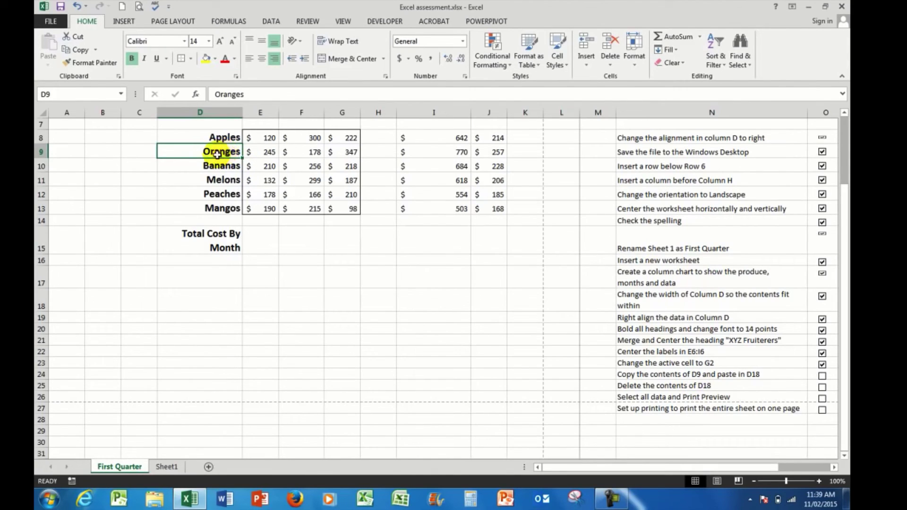
right_click(214, 149)
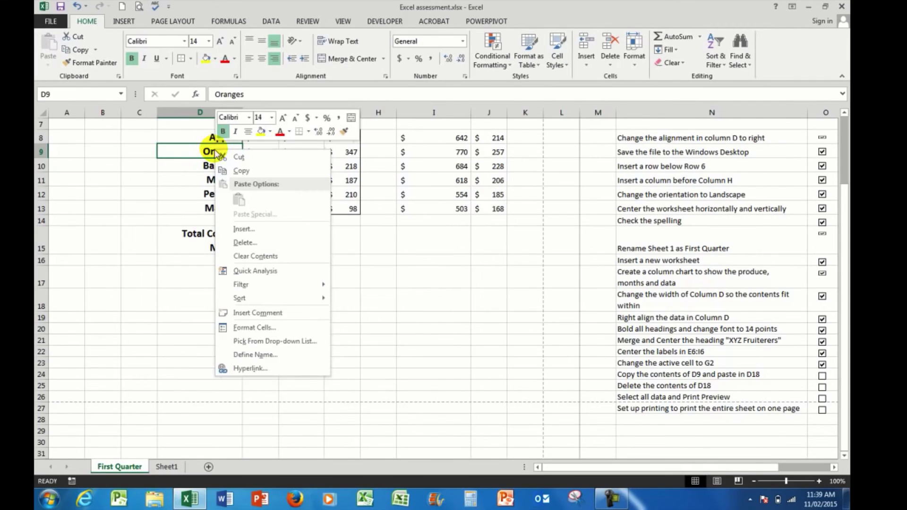
click(242, 172)
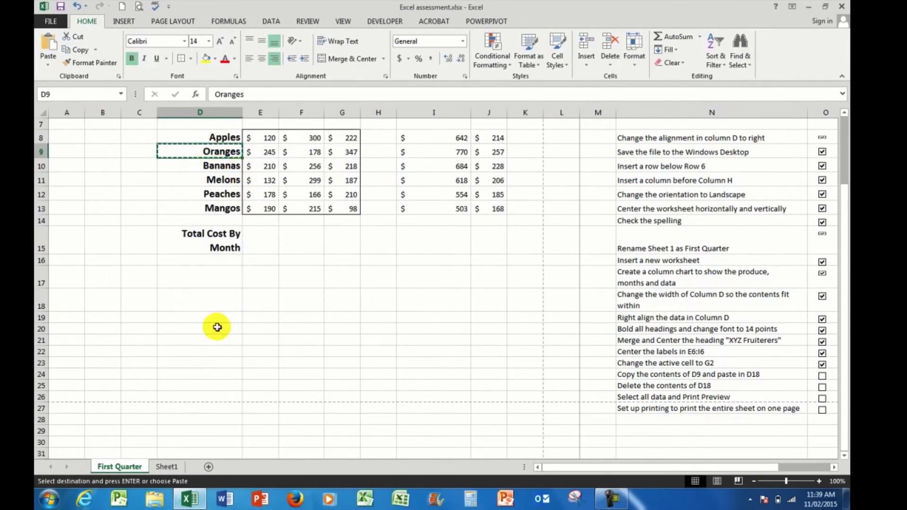
click(200, 304)
right_click(200, 304)
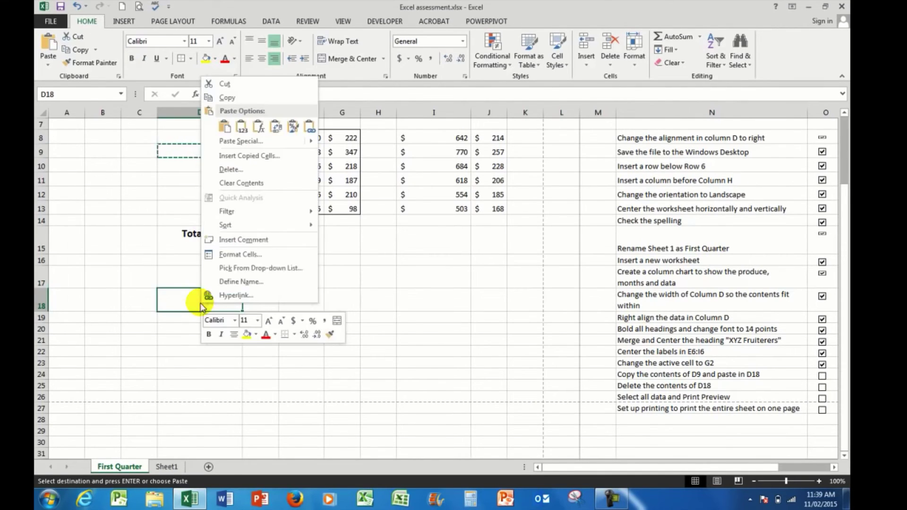
click(225, 128)
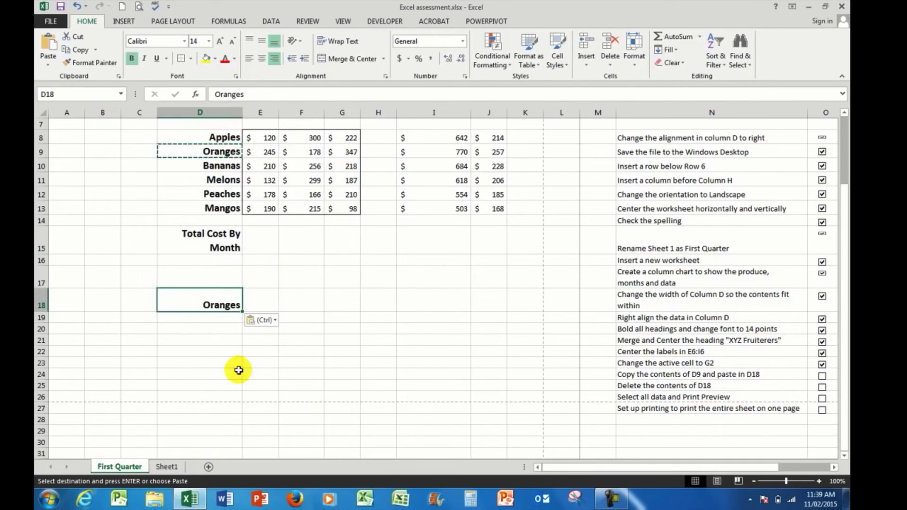
key(Escape)
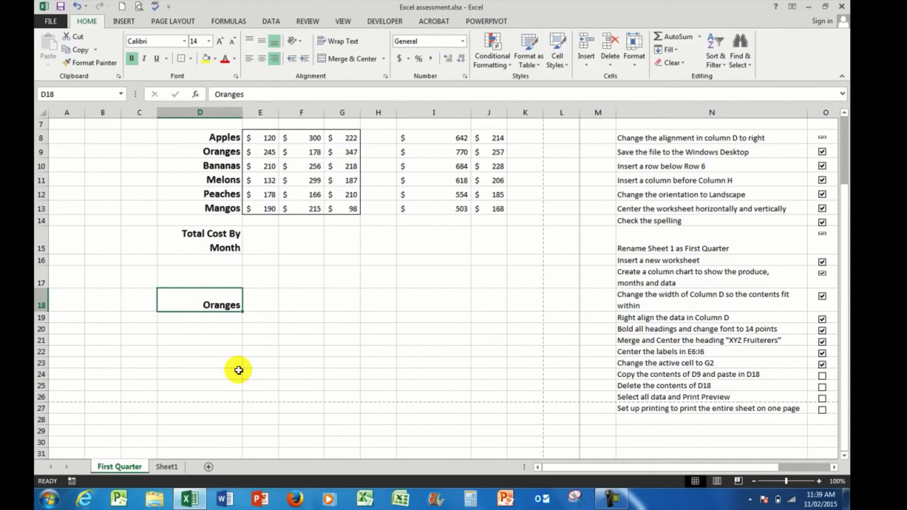
Clear the contents of D18 and tick the copy-paste and delete-contents tasks
click(200, 299)
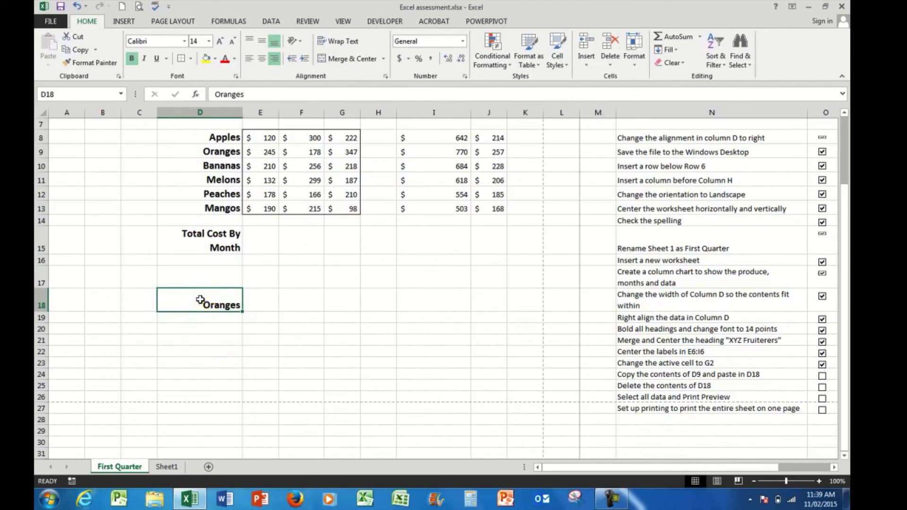
click(200, 299)
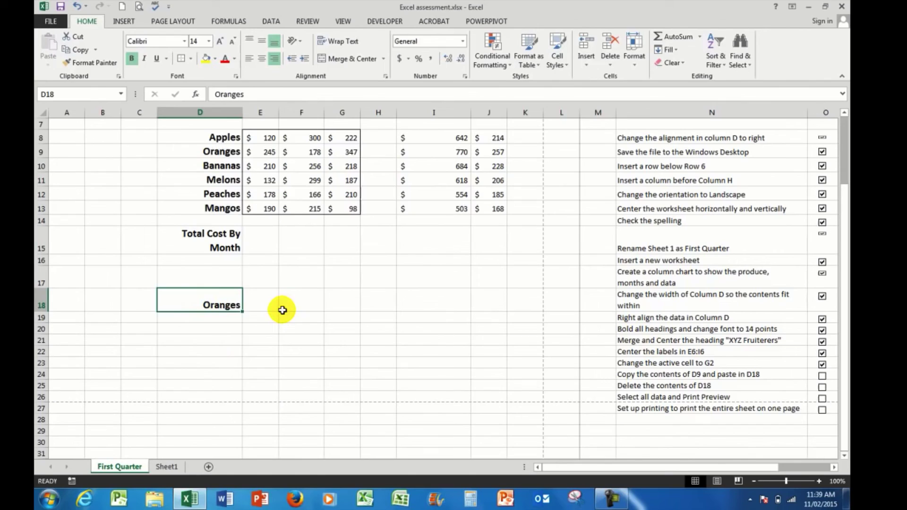
key(Delete)
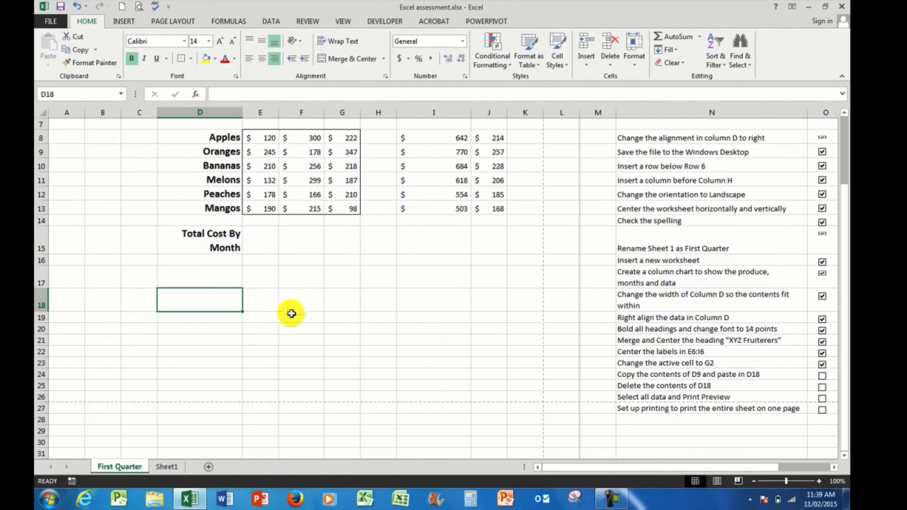
click(822, 376)
click(822, 388)
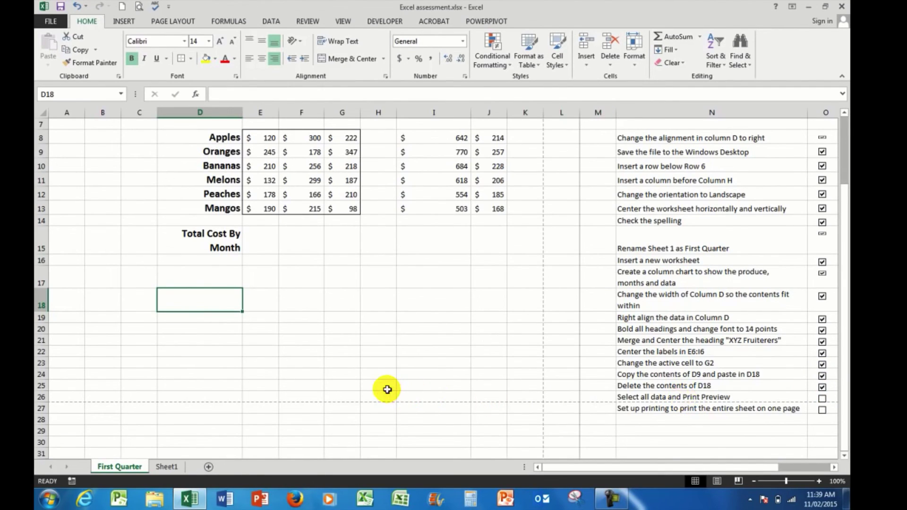
scroll(387, 386, up, 2)
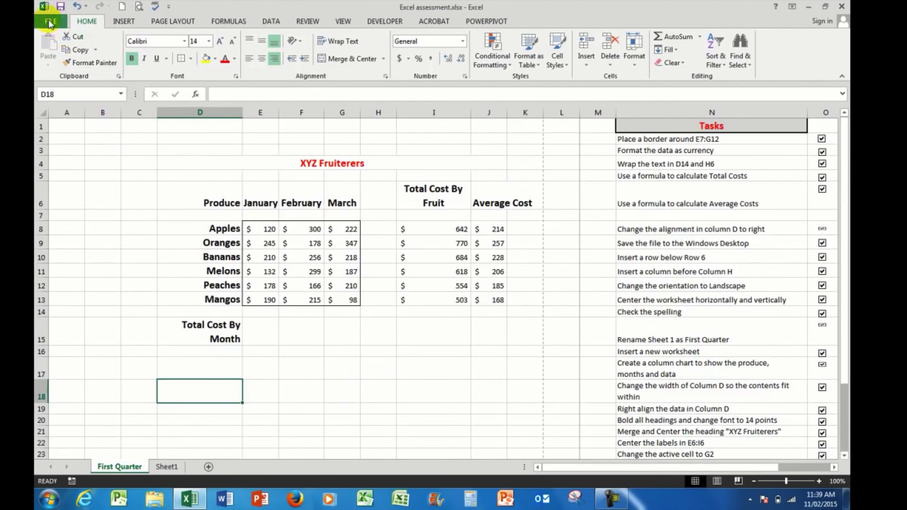
Set print scaling to Fit Sheet on One Page in File > Print and return to the worksheet
click(49, 23)
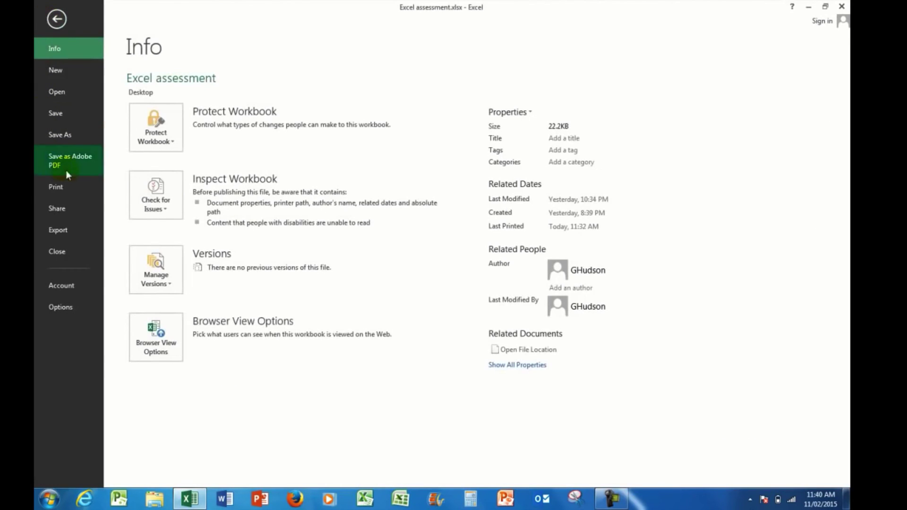
click(58, 187)
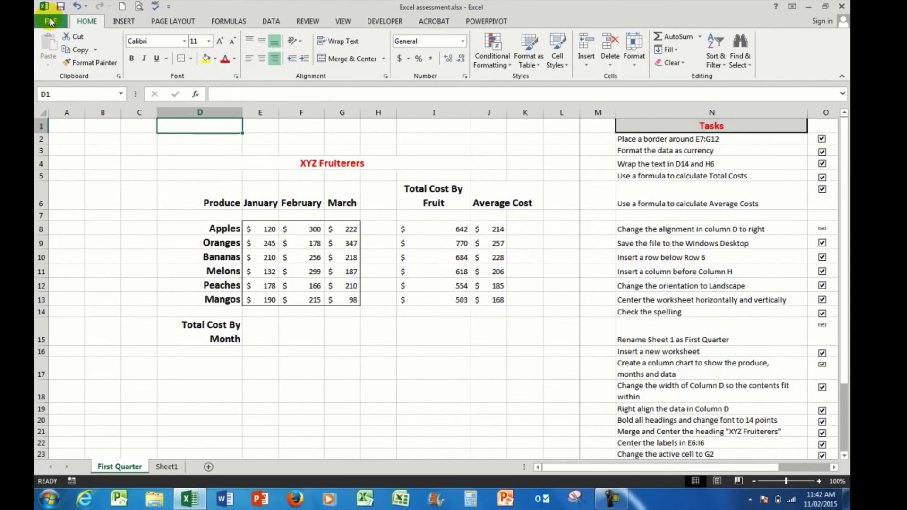
click(61, 23)
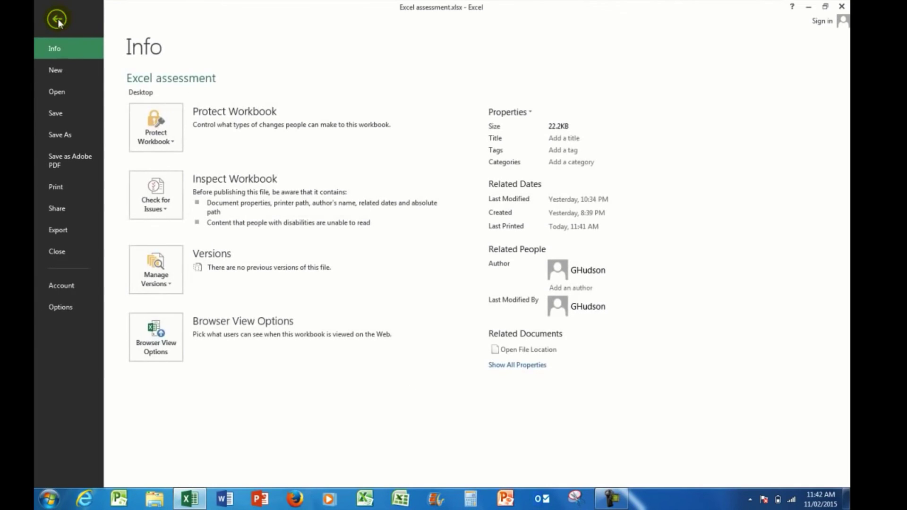
click(58, 186)
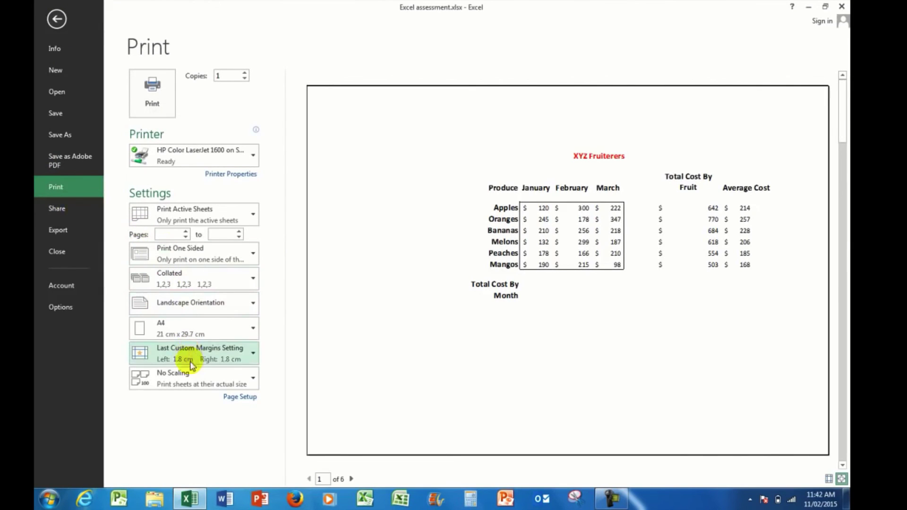
click(255, 377)
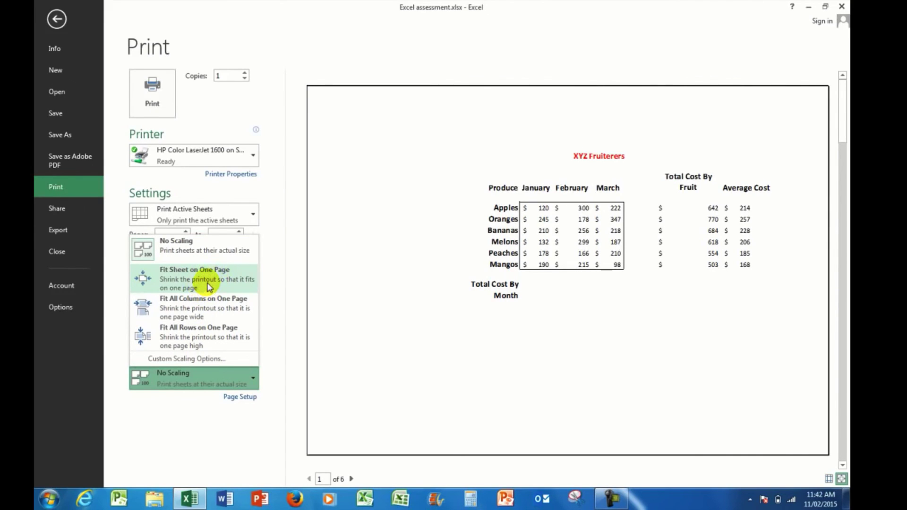
click(207, 279)
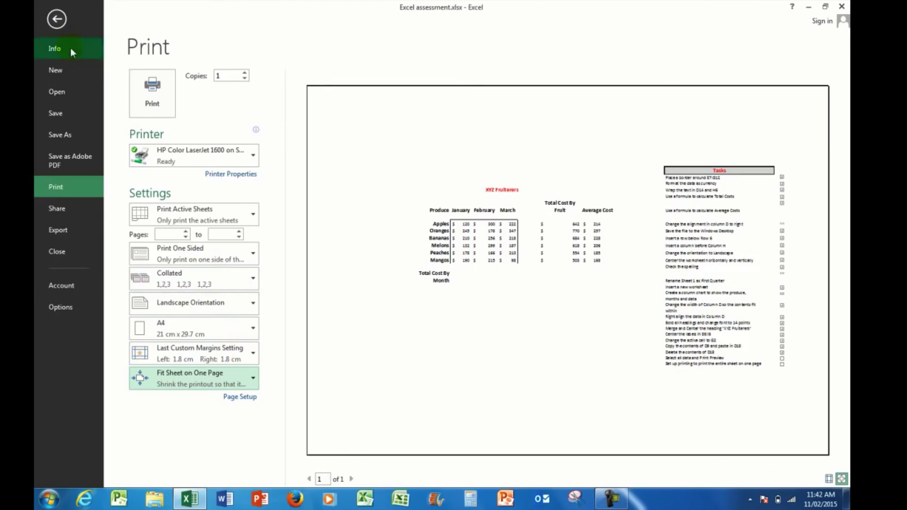
click(57, 19)
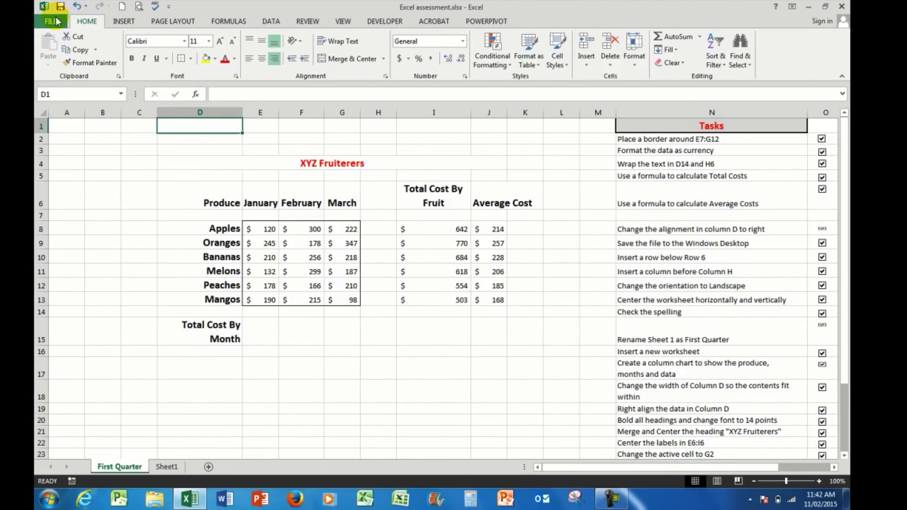